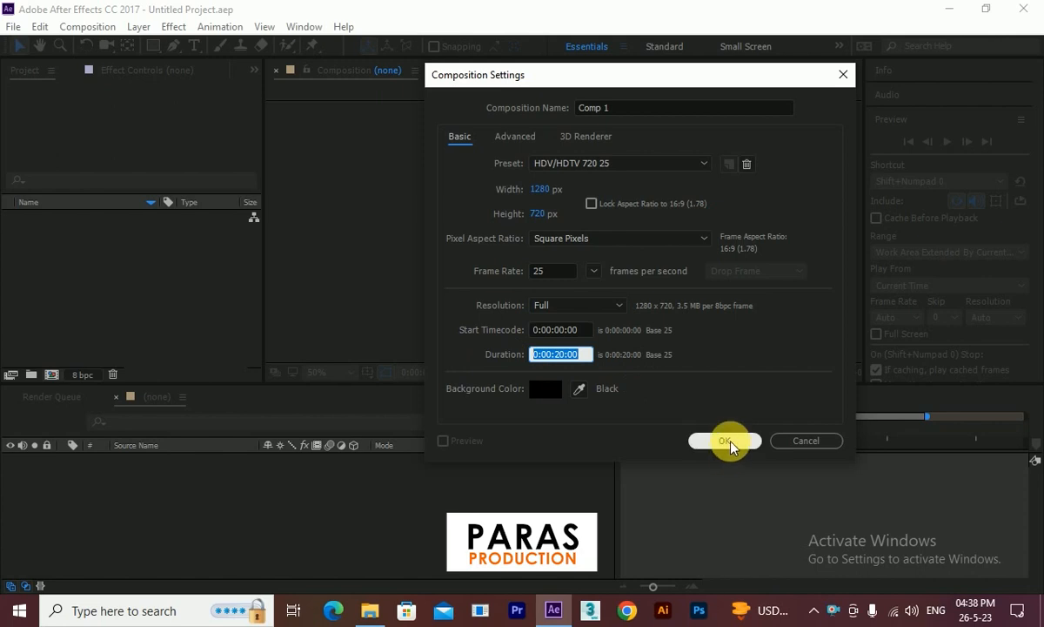
Create the 20-second HDV/HDTV 720 25 composition and add a full-size near-black solid with color 020202
left_click(728, 441)
right_click(319, 483)
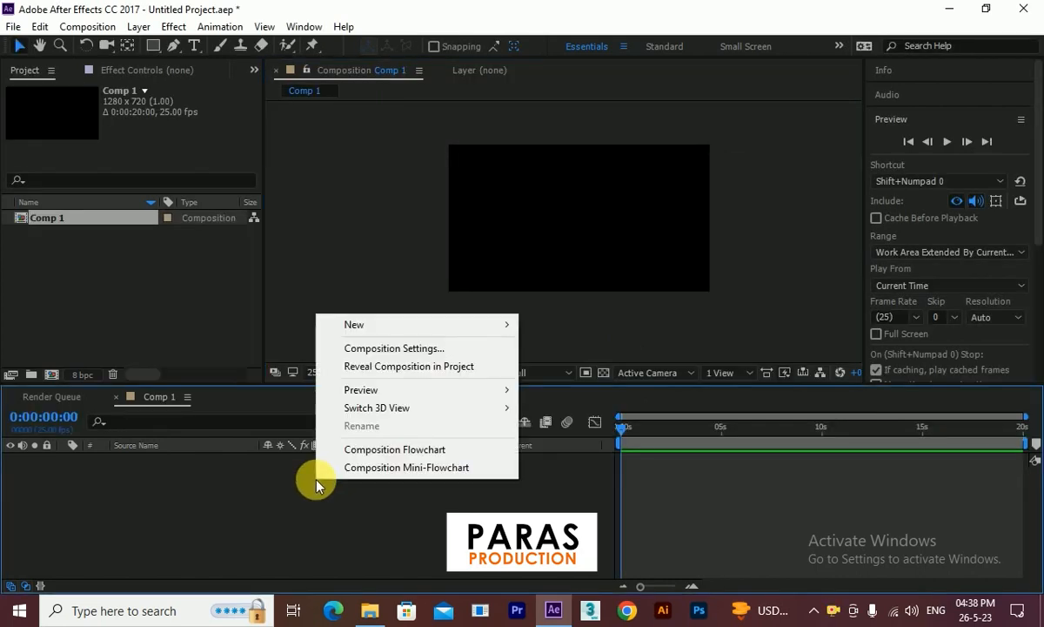
mouse_move(490, 329)
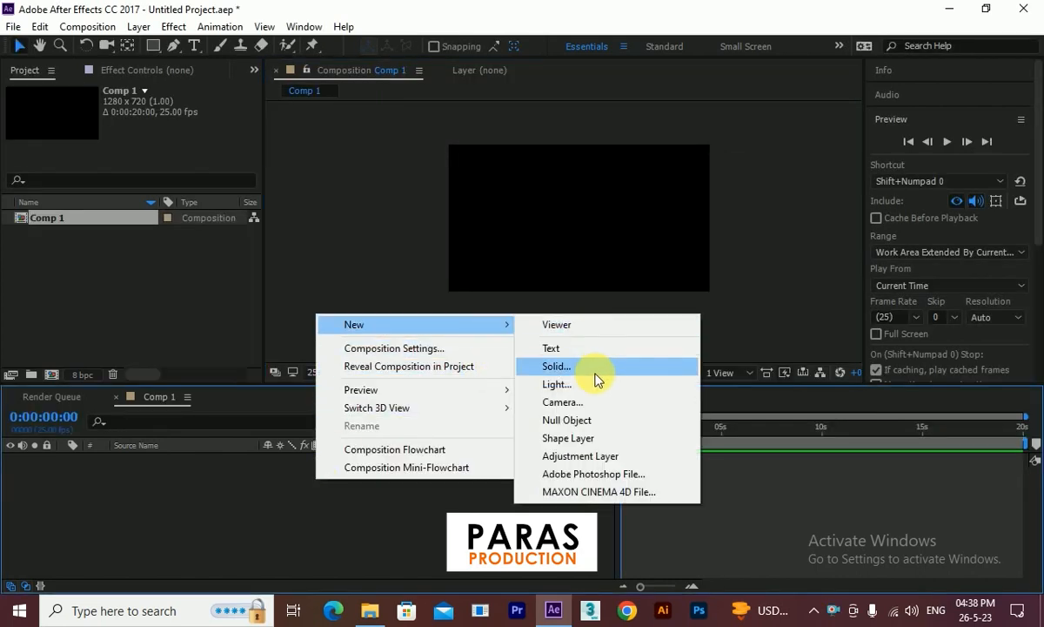
left_click(557, 366)
left_click_drag(928, 84, 629, 85)
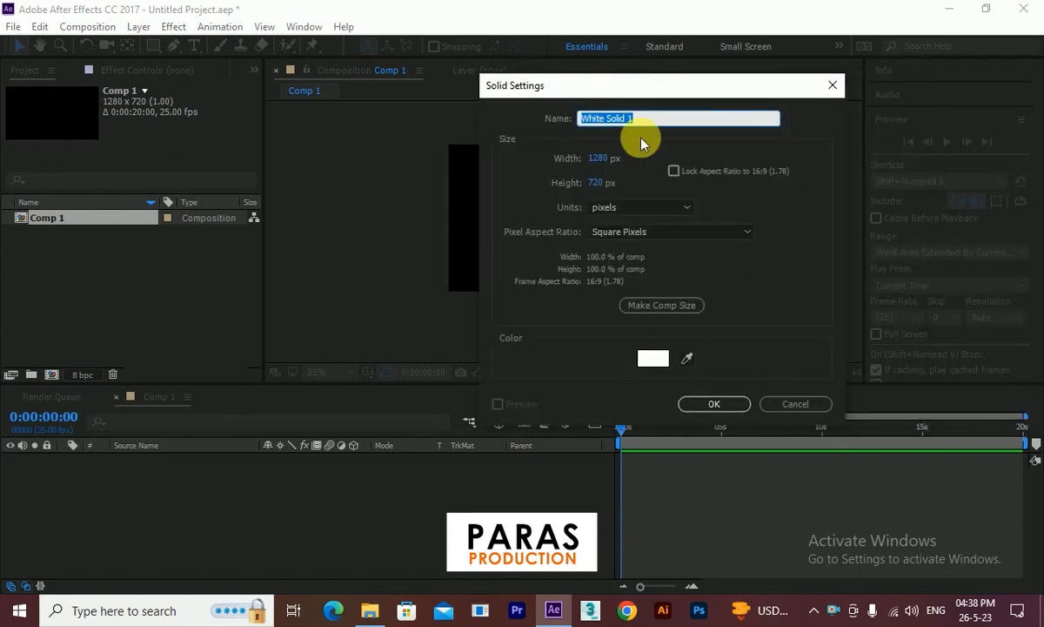
left_click(648, 355)
left_click_drag(970, 458, 591, 186)
left_click(533, 416)
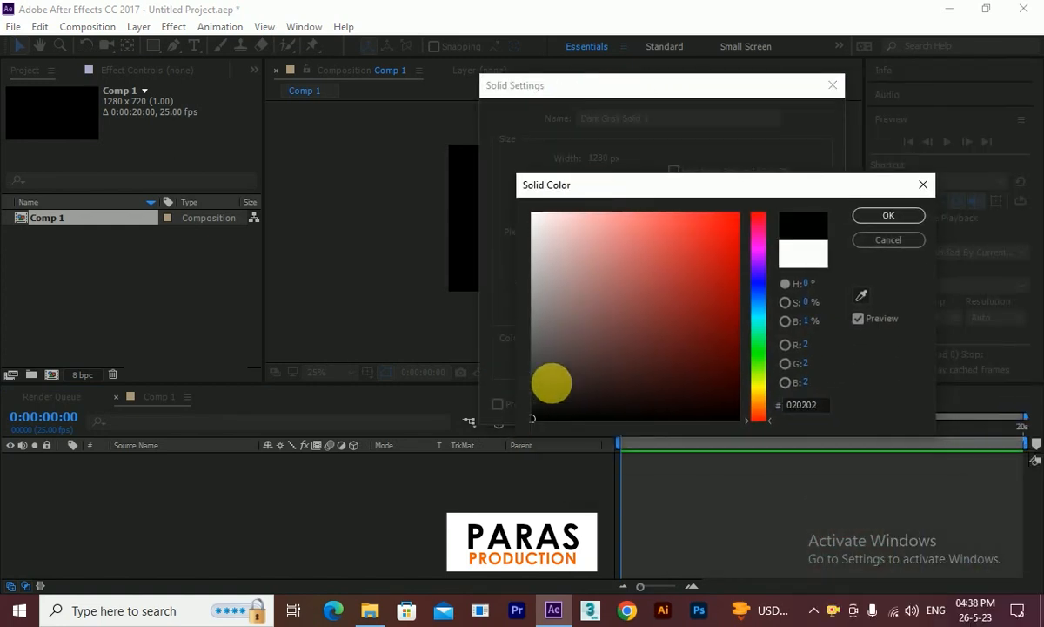
left_click(888, 215)
left_click(706, 402)
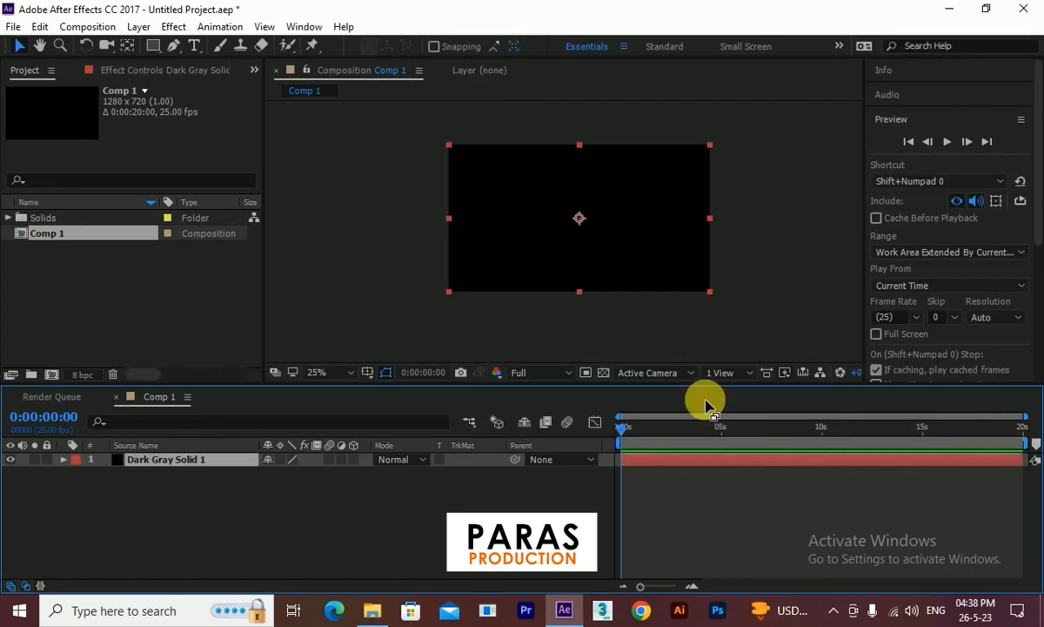
Start a new light layer in the composition and set its light type to Spot
right_click(258, 514)
mouse_move(420, 364)
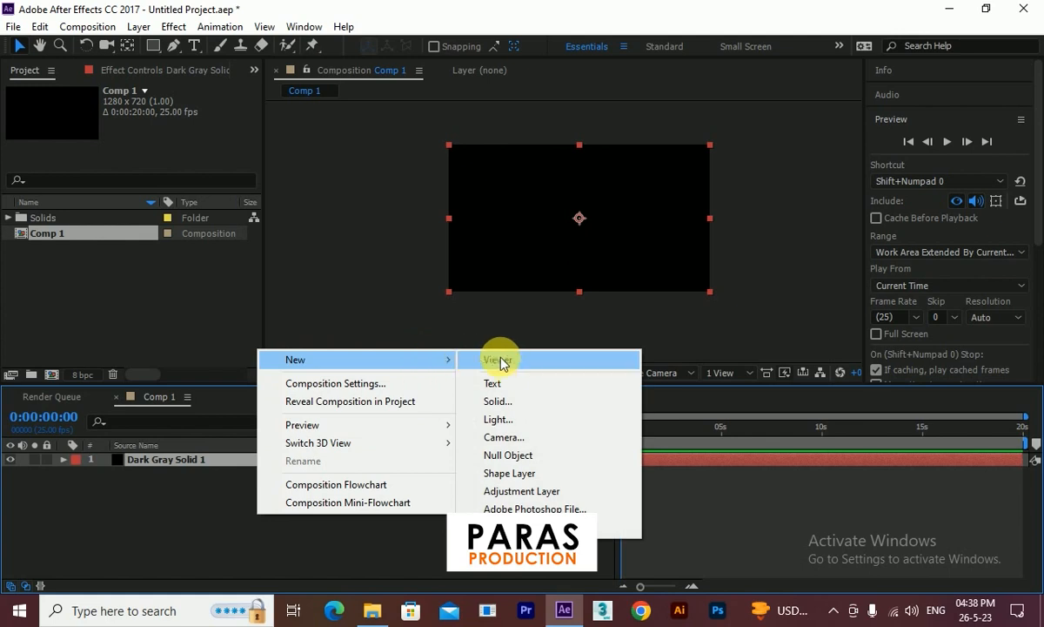
left_click(496, 419)
left_click_drag(1002, 250, 647, 75)
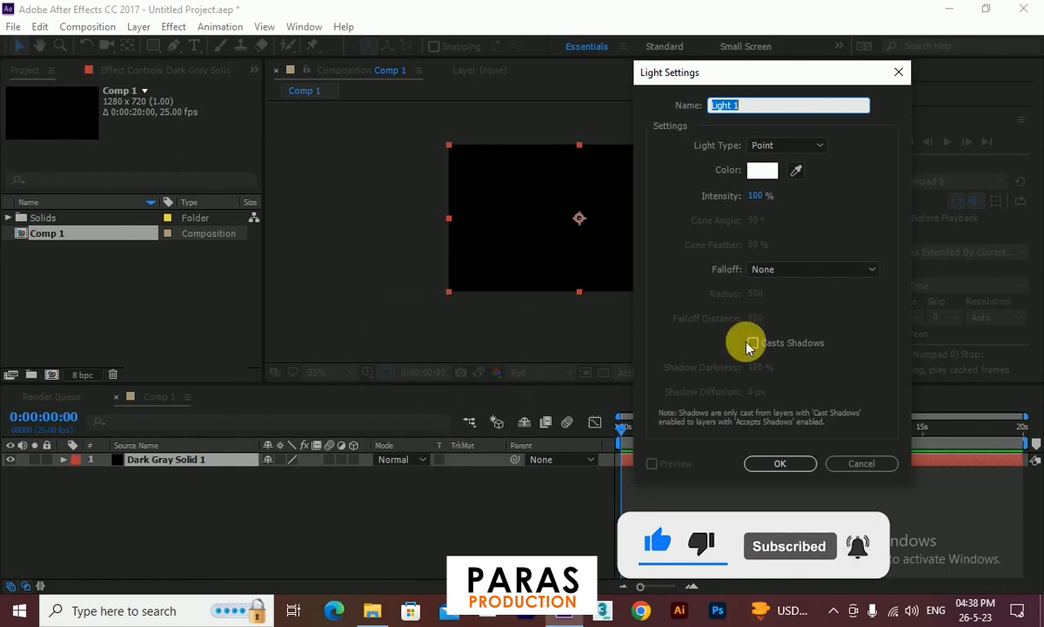
left_click(773, 147)
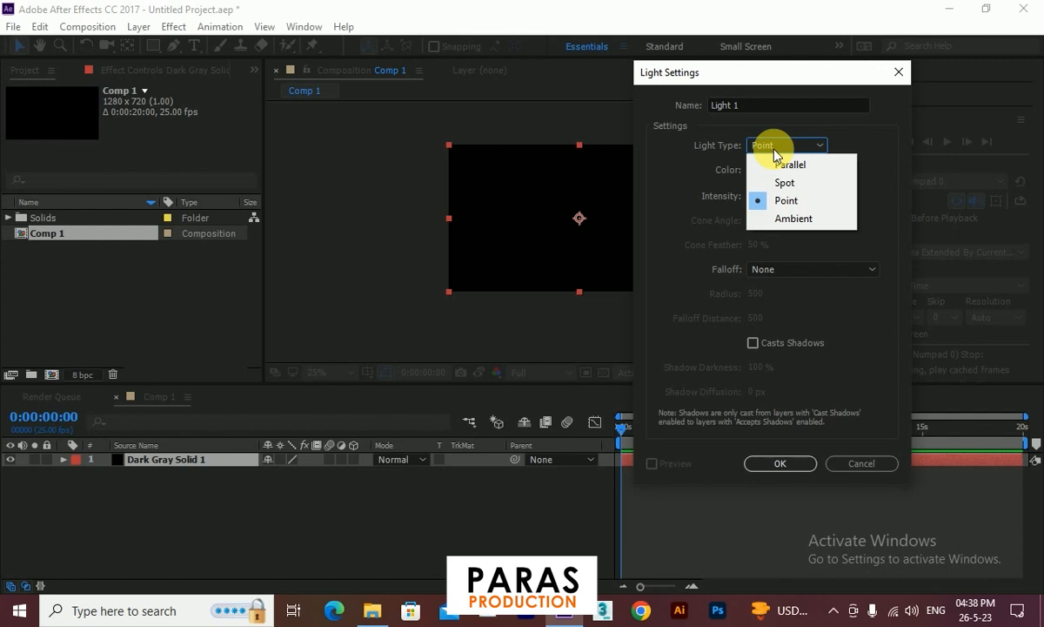
left_click(783, 183)
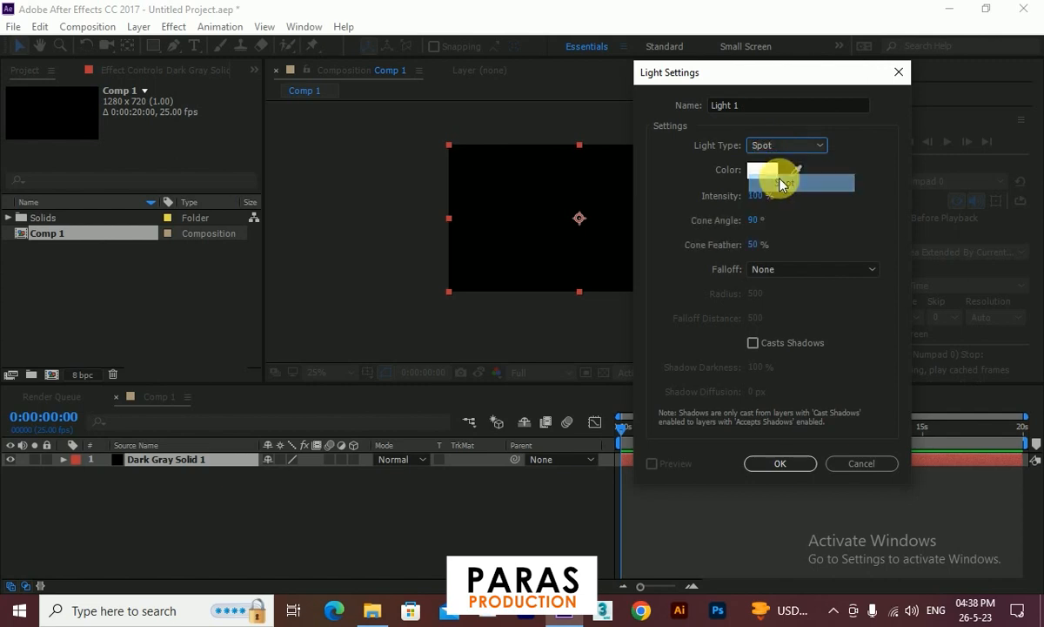
Set the light's color to green 00FF1E, create the light and dismiss the 2D layer warning
left_click(764, 170)
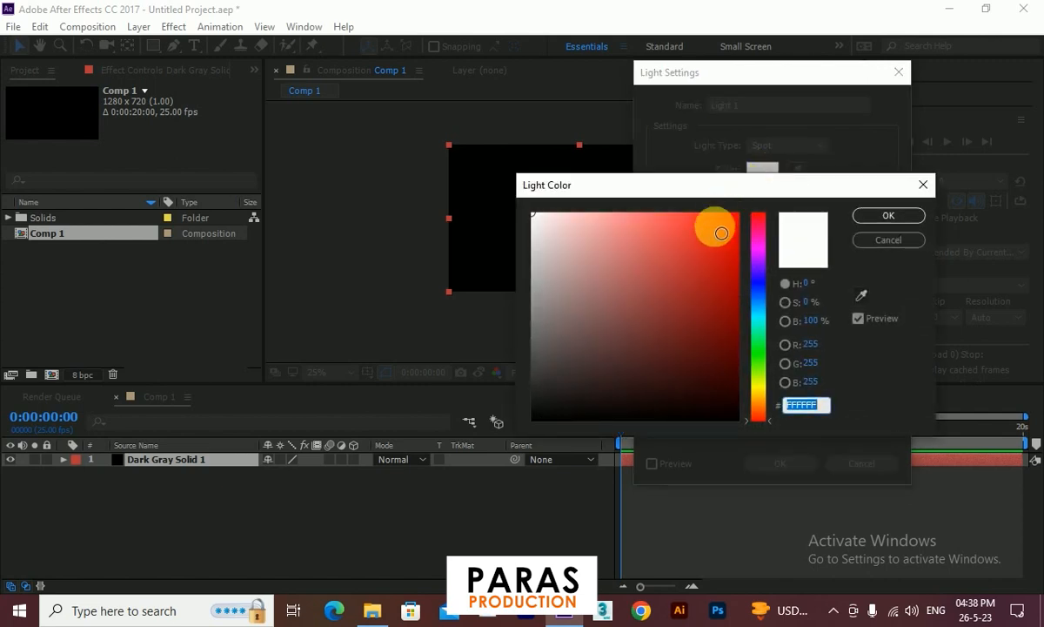
left_click(760, 322)
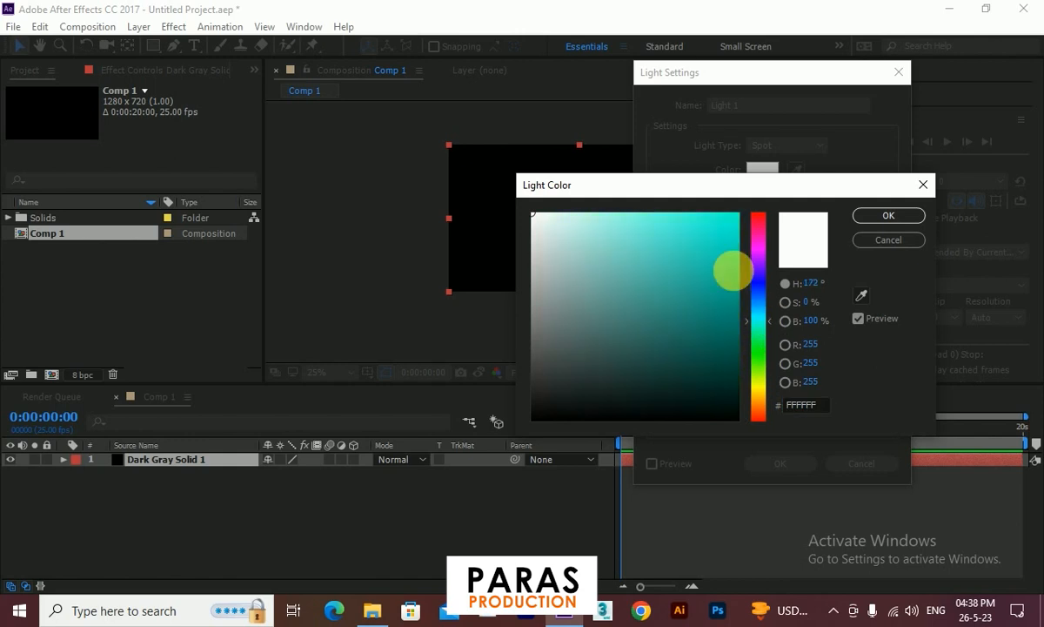
left_click(738, 214)
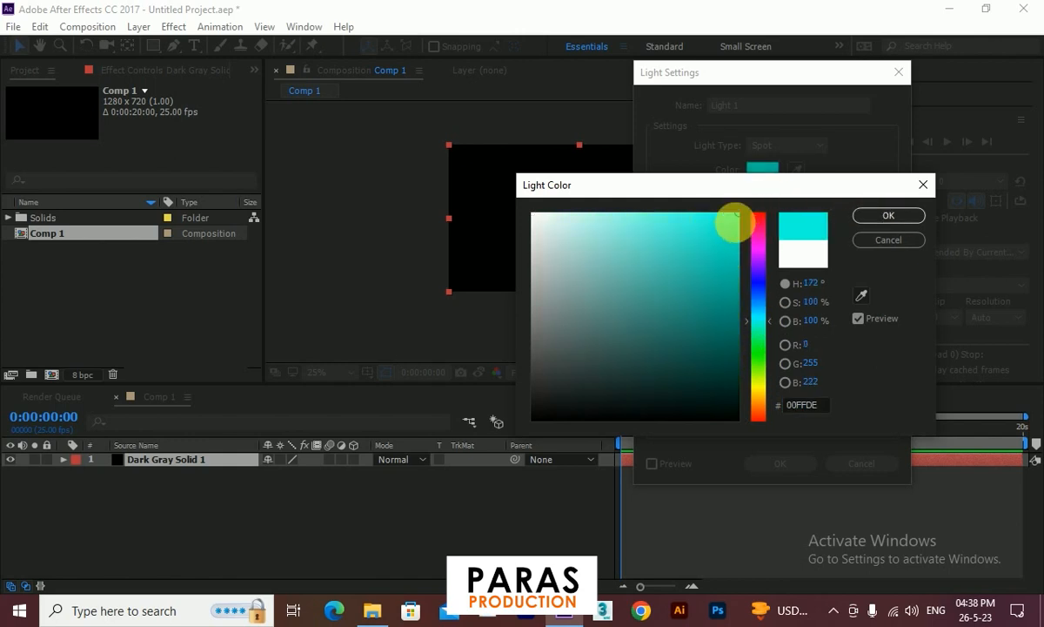
left_click_drag(763, 341, 762, 349)
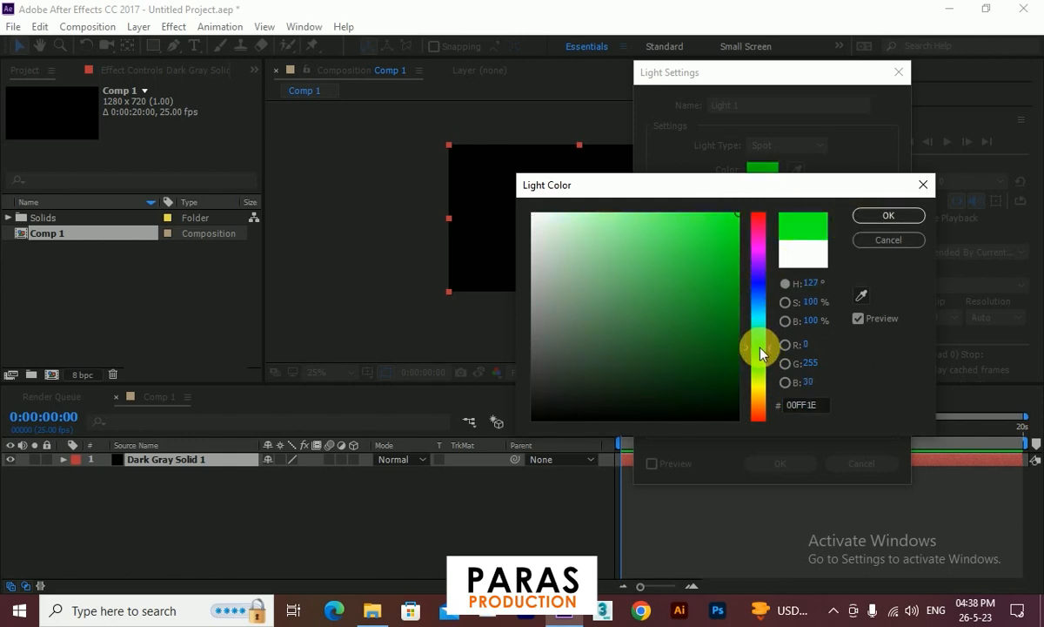
left_click(887, 217)
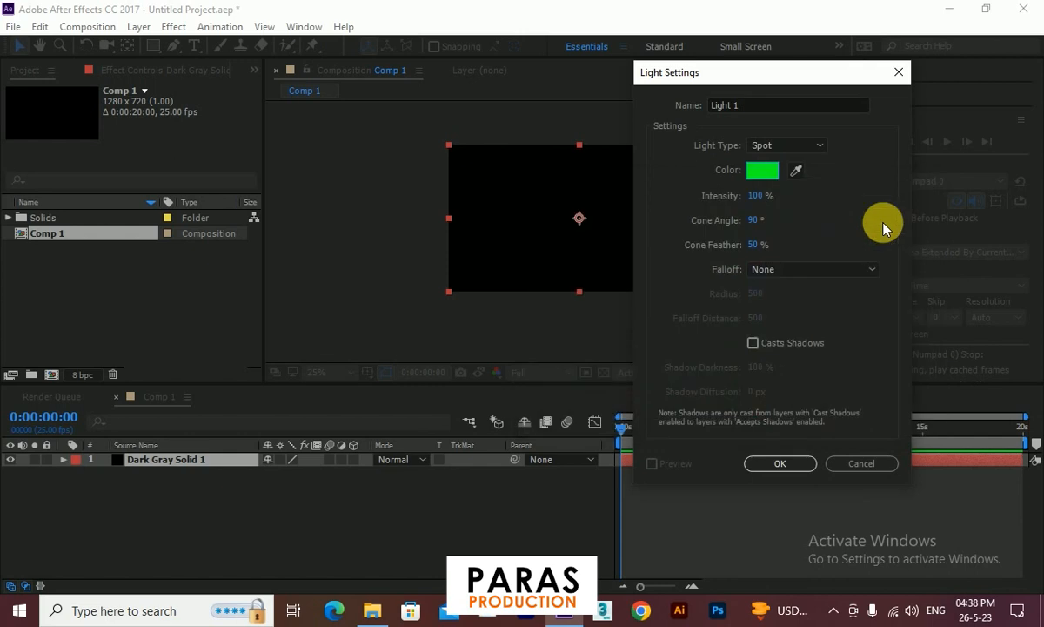
left_click(777, 466)
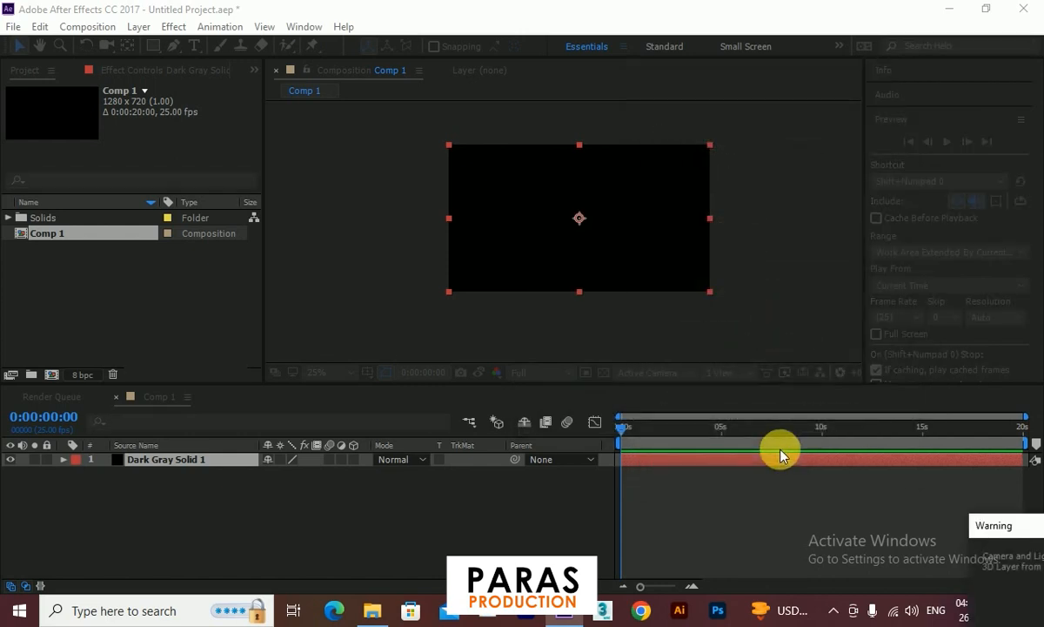
left_click_drag(988, 532, 544, 89)
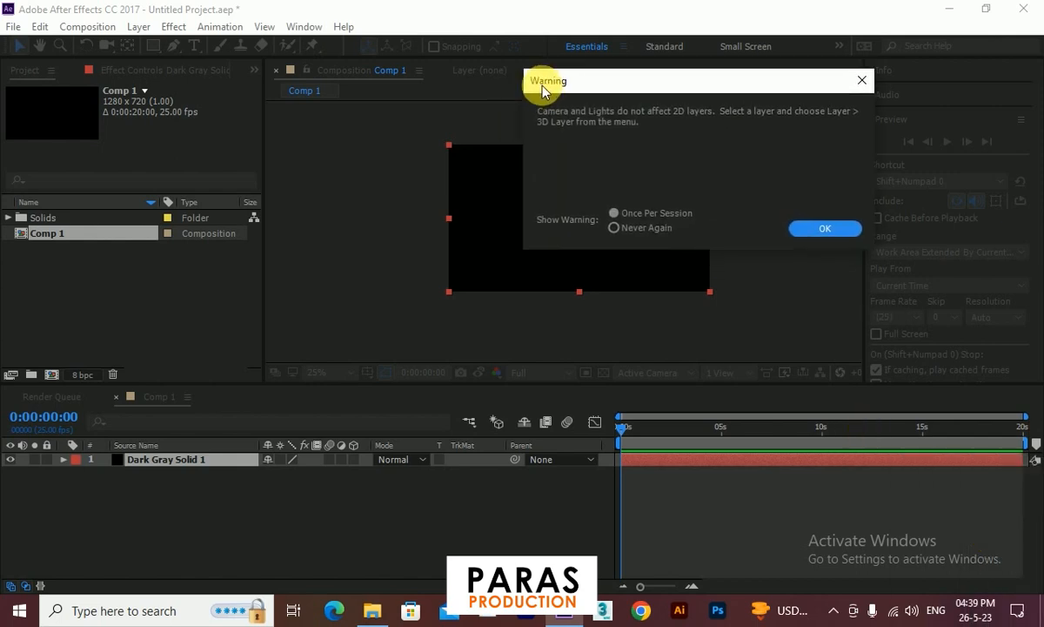
left_click(825, 229)
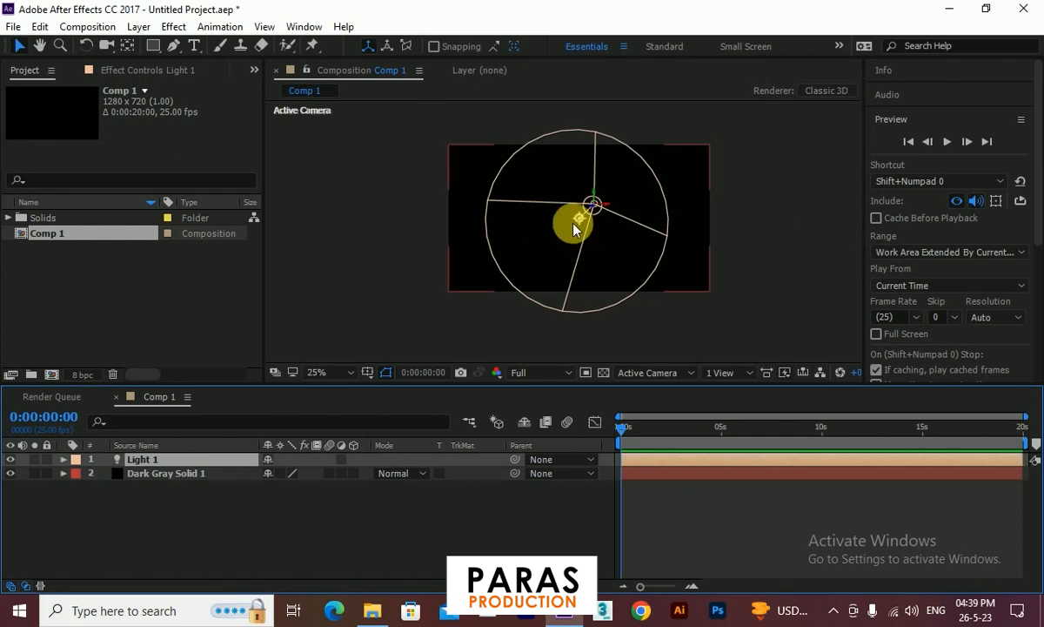
Move the spot light to the frame's upper edge, right of centre, and aim its point of interest just below the frame's centre
left_click_drag(578, 216, 556, 264)
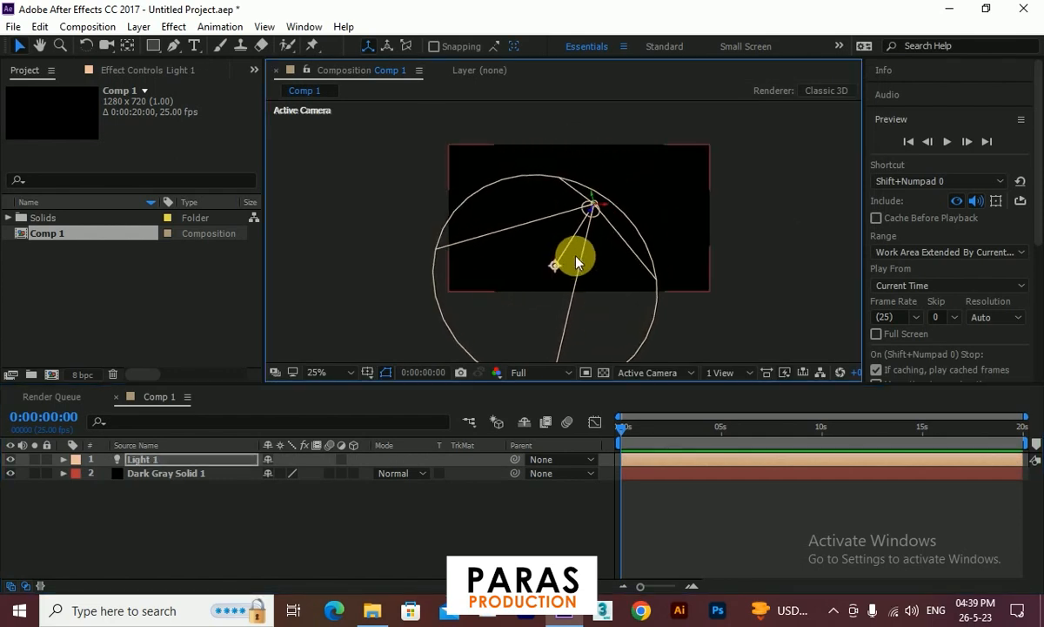
left_click_drag(592, 209, 476, 254)
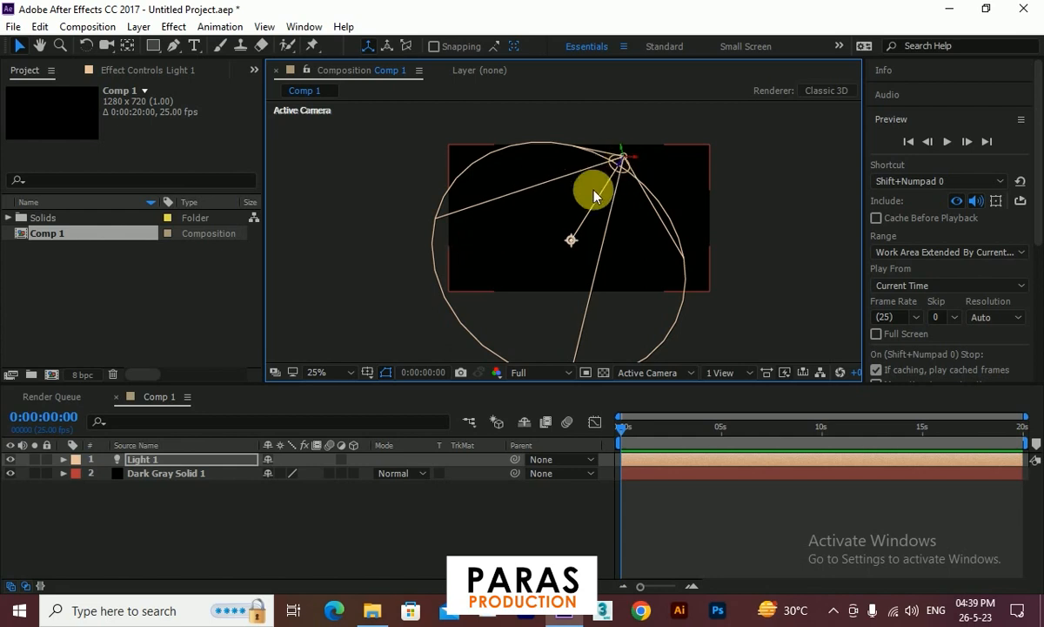
mouse_move(570, 241)
left_mouse_down()
mouse_move(589, 256)
mouse_move(508, 244)
mouse_move(618, 250)
mouse_move(557, 236)
mouse_move(579, 245)
left_mouse_up()
left_click(354, 474)
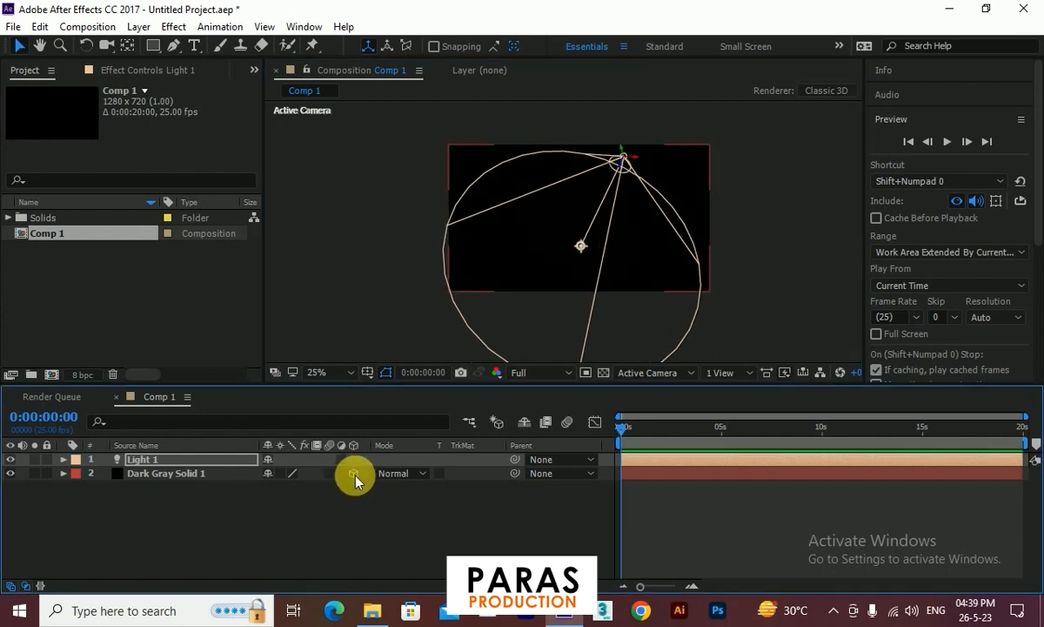
mouse_move(581, 246)
left_mouse_down()
mouse_move(532, 285)
mouse_move(601, 277)
mouse_move(624, 188)
mouse_move(603, 255)
mouse_move(574, 258)
mouse_move(602, 273)
mouse_move(576, 259)
mouse_move(574, 232)
left_mouse_up()
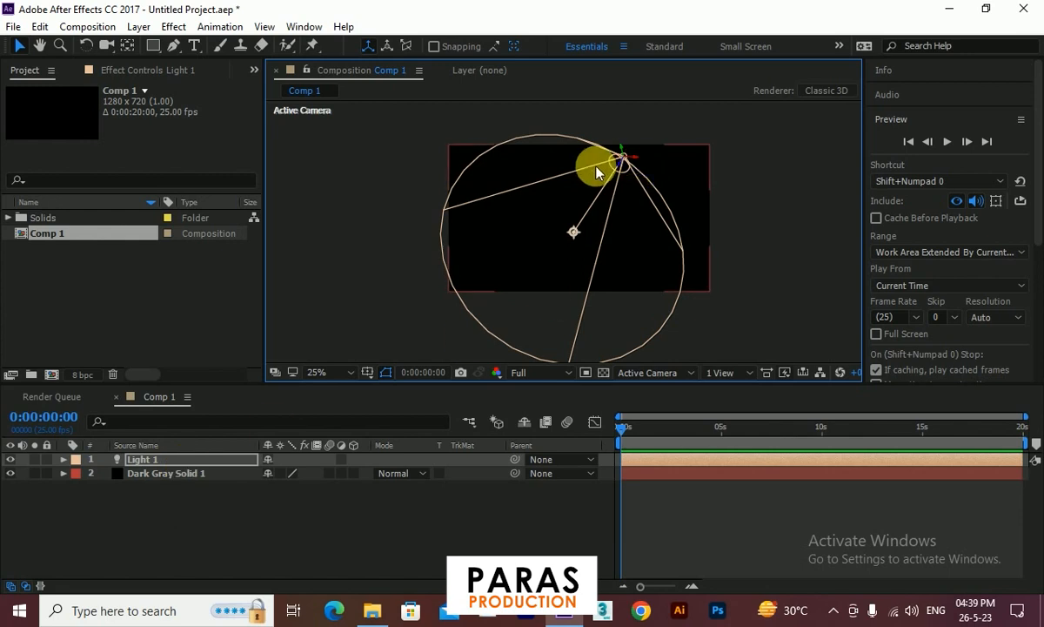
Apply the RG Trapcode Lux effect to the dark solid layer
left_click(163, 474)
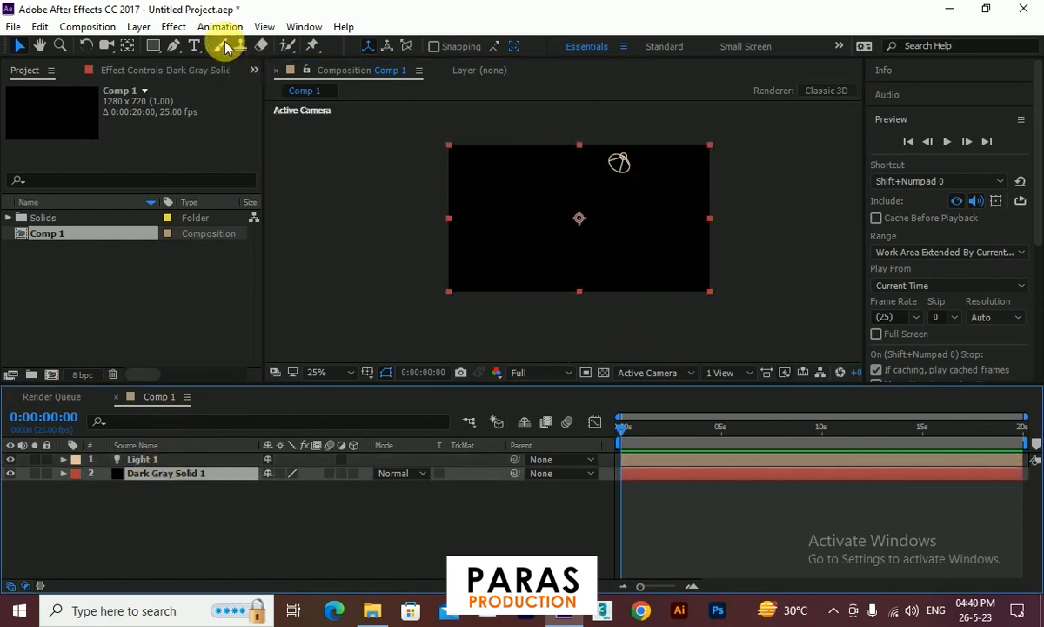
left_click(177, 28)
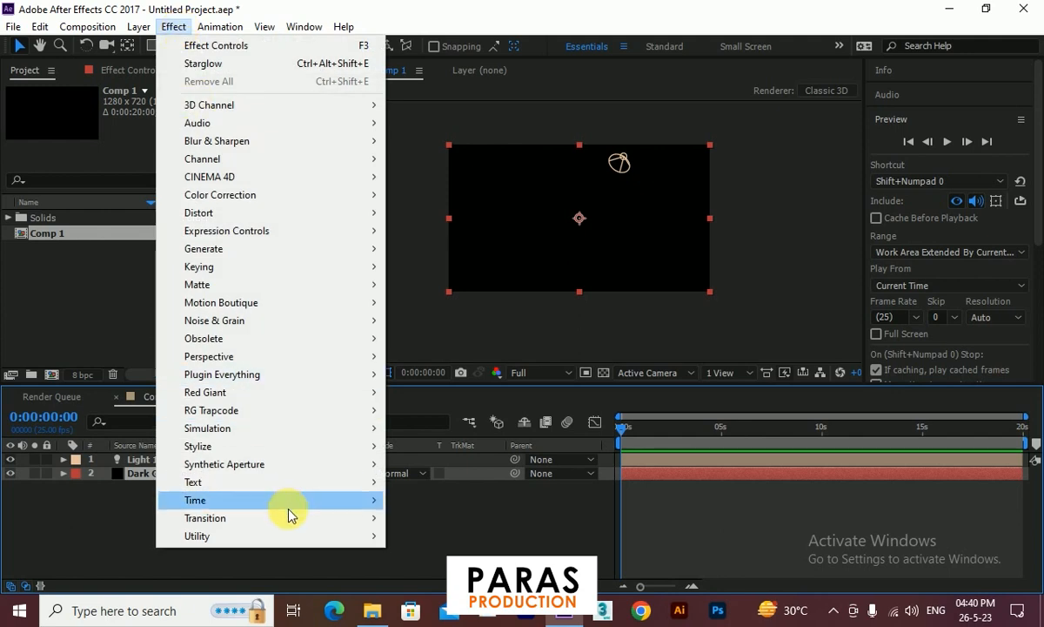
mouse_move(329, 424)
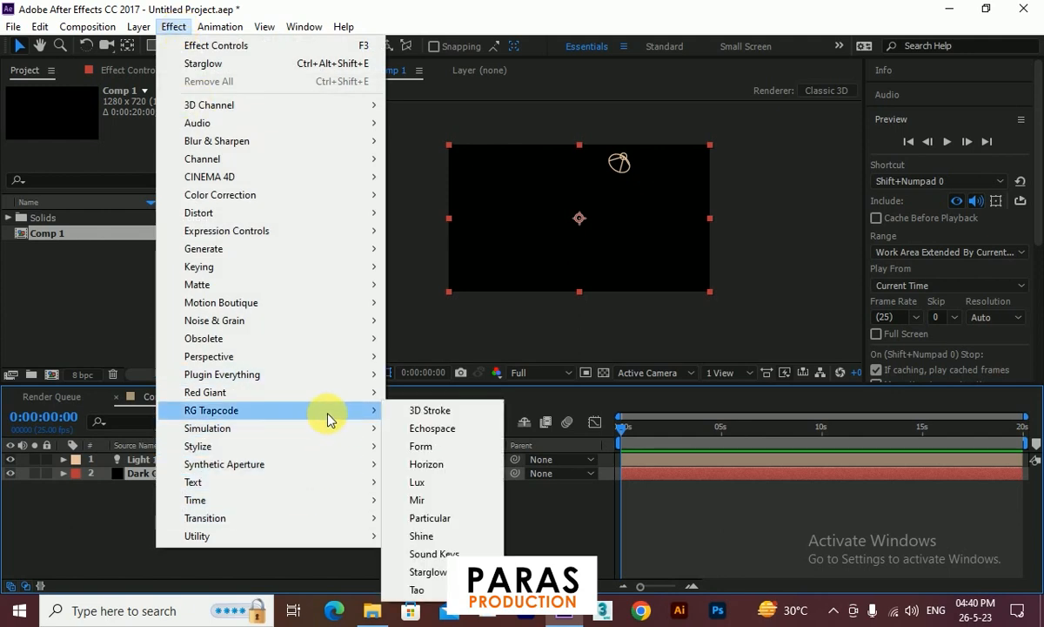
left_click(419, 482)
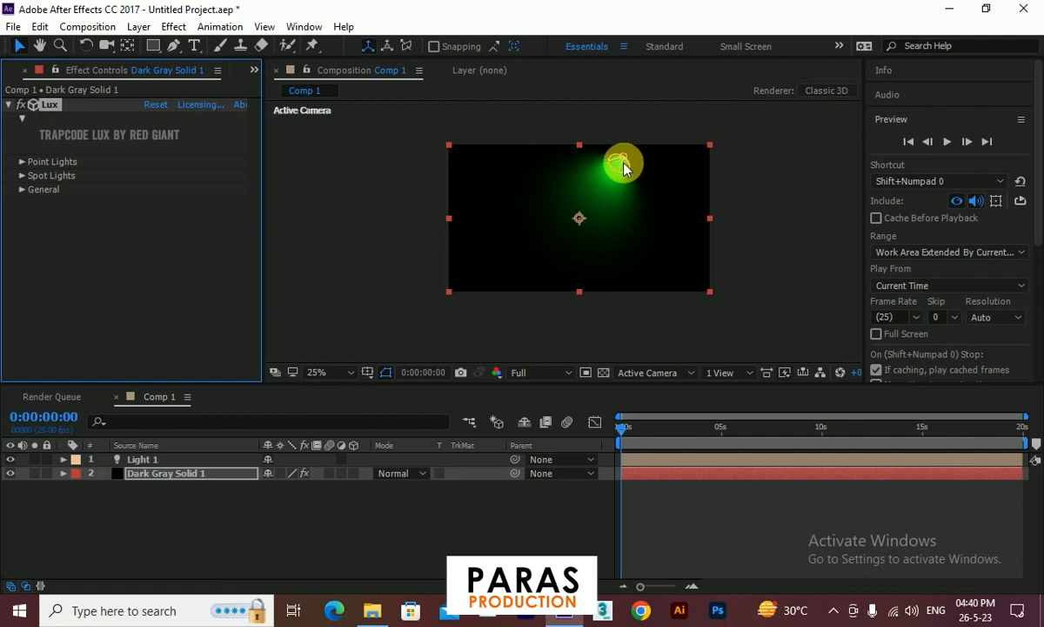
left_click(168, 475)
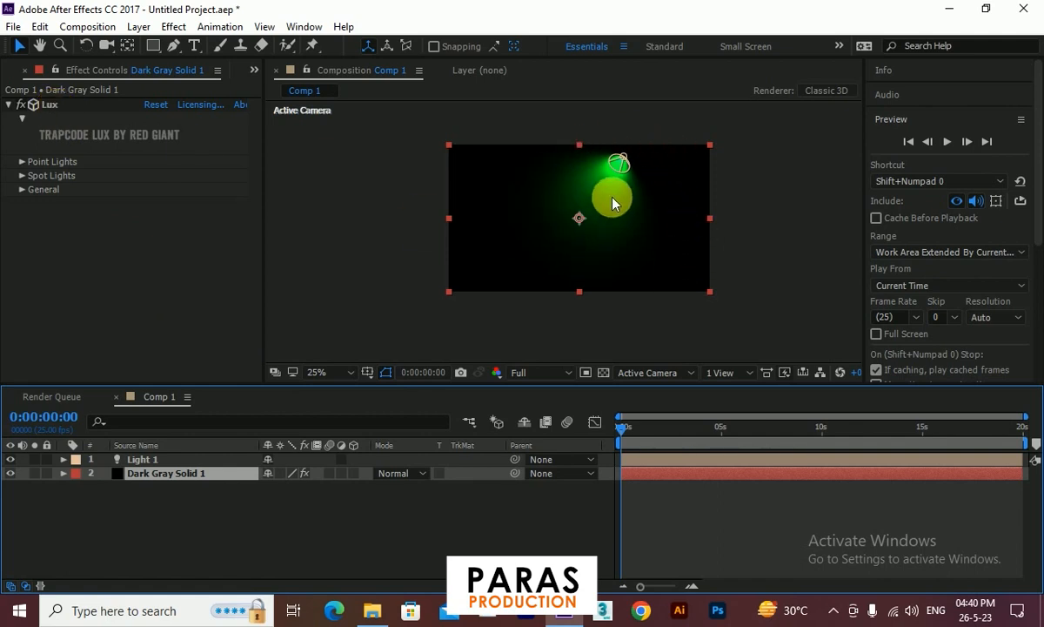
Move Light 1 near the frame's upper-right corner and aim its point of interest down just below the frame's lower edge
left_click(182, 459)
mouse_move(572, 248)
left_mouse_down()
mouse_move(609, 245)
mouse_move(581, 316)
mouse_move(515, 300)
mouse_move(616, 294)
mouse_move(633, 282)
mouse_move(615, 283)
left_mouse_up()
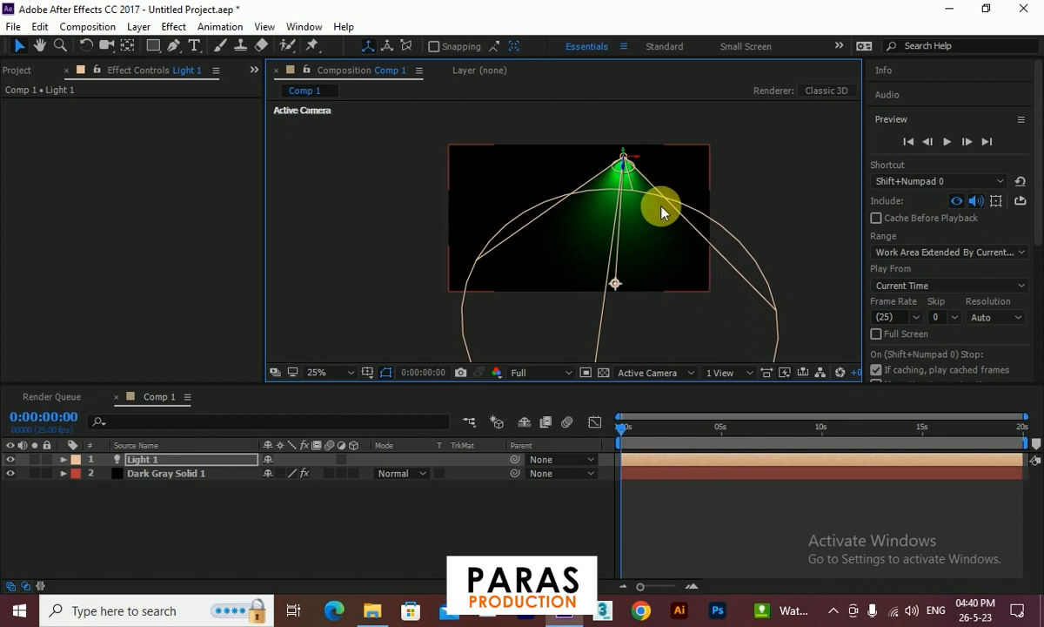
left_click_drag(630, 159, 670, 160)
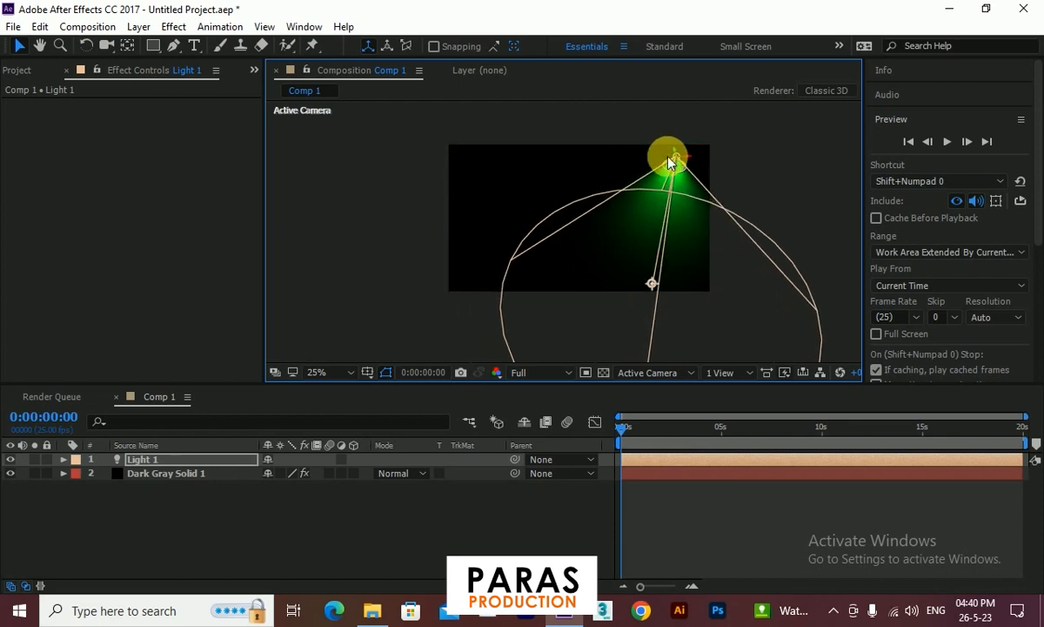
left_click_drag(670, 163, 671, 162)
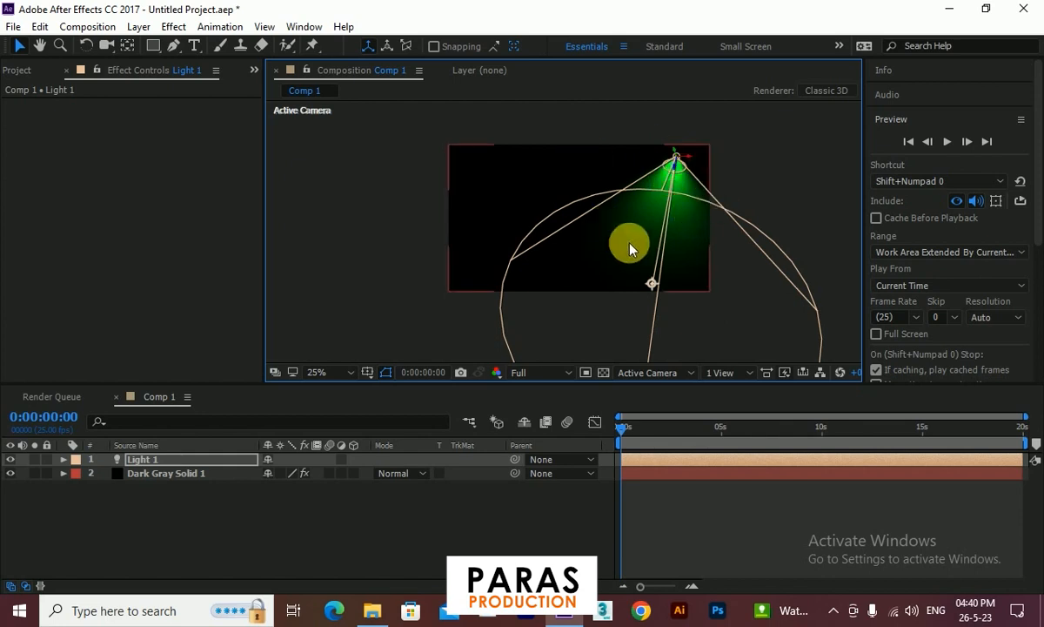
mouse_move(664, 285)
left_mouse_down()
mouse_move(656, 280)
mouse_move(663, 298)
mouse_move(649, 294)
mouse_move(657, 302)
left_mouse_up()
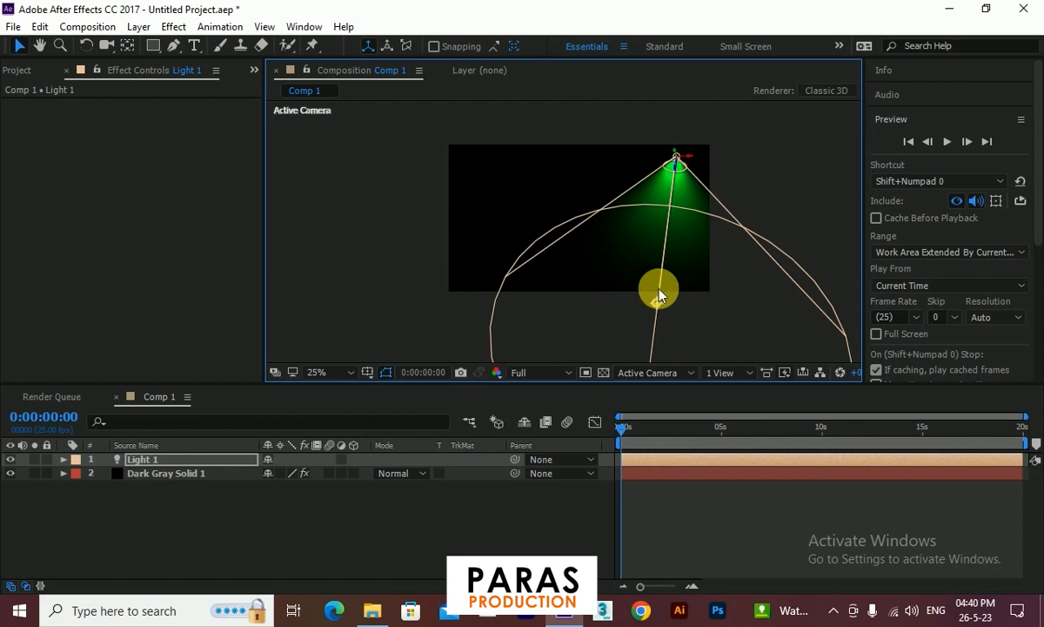
In the solid's Lux spot light settings, set Intensity to 113, Start Distance to 0 and Reach to 1220
left_click(139, 477)
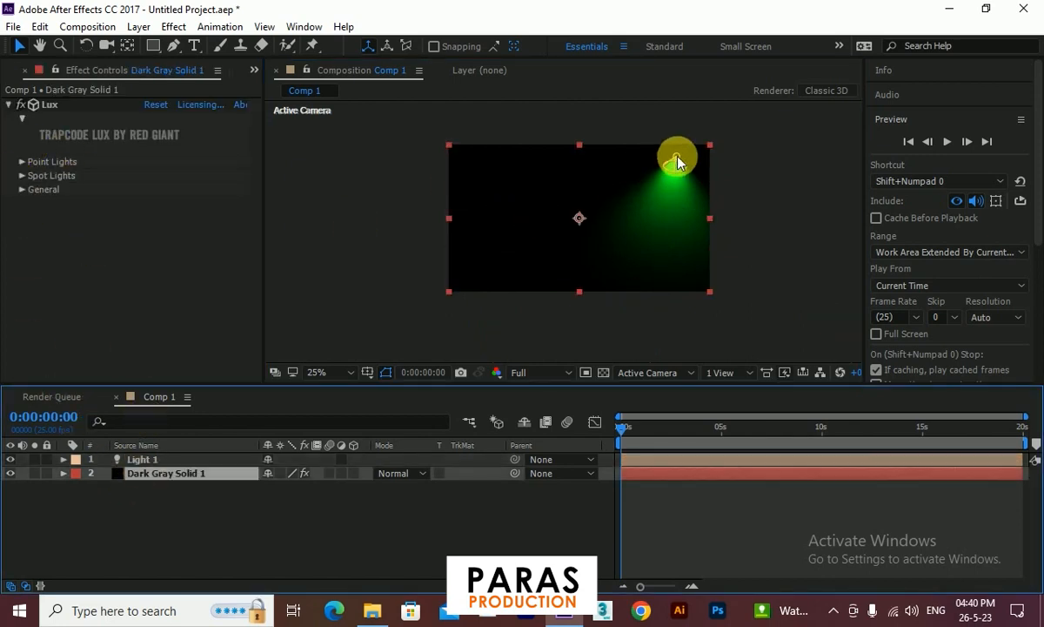
left_click(23, 175)
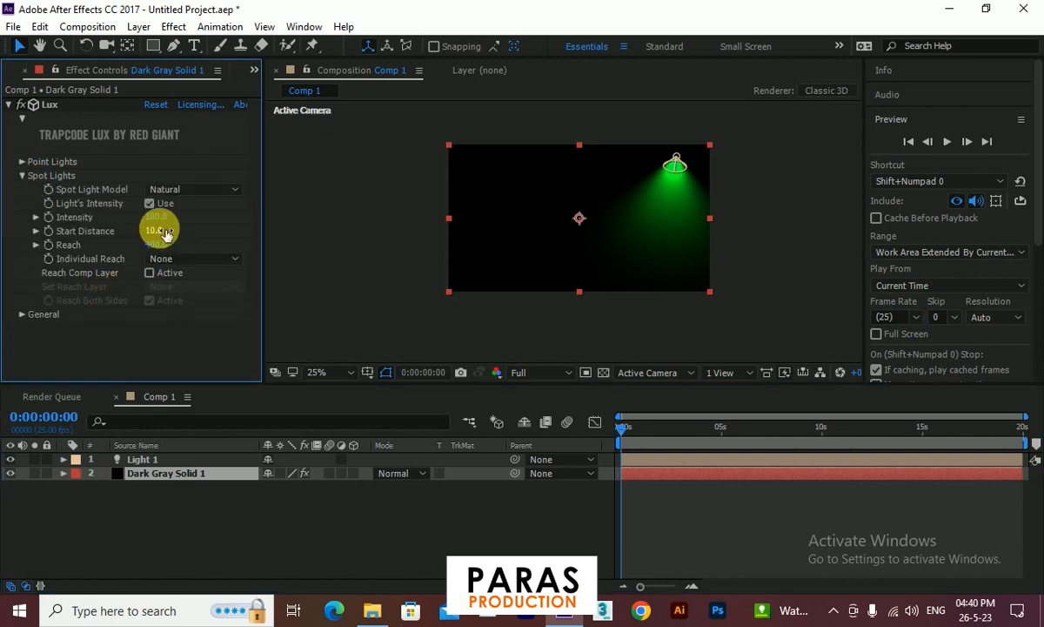
left_click_drag(156, 218, 164, 244)
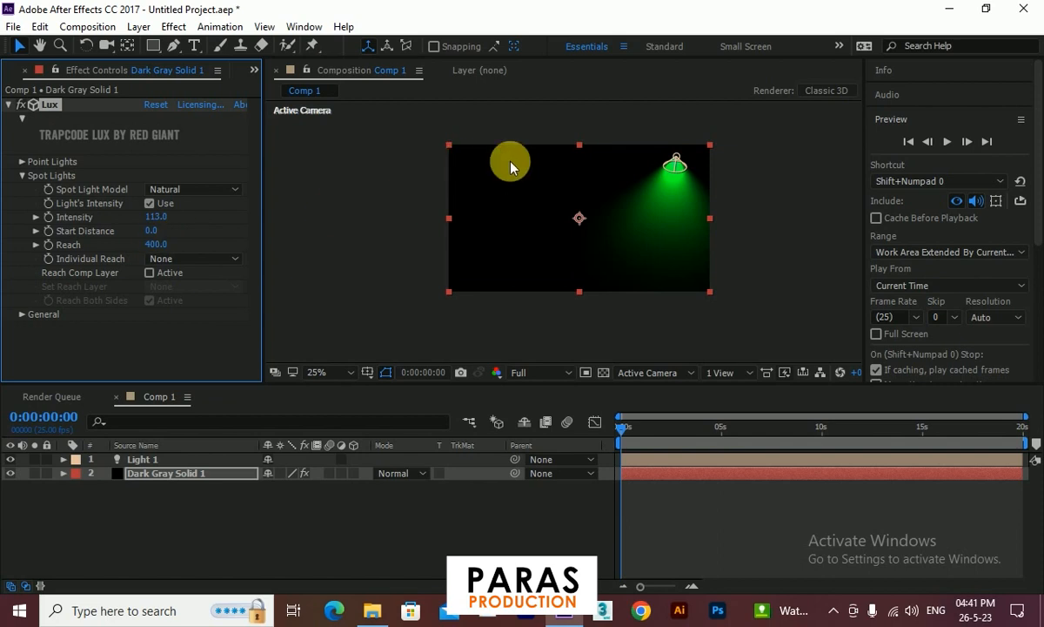
left_click_drag(158, 249, 214, 235)
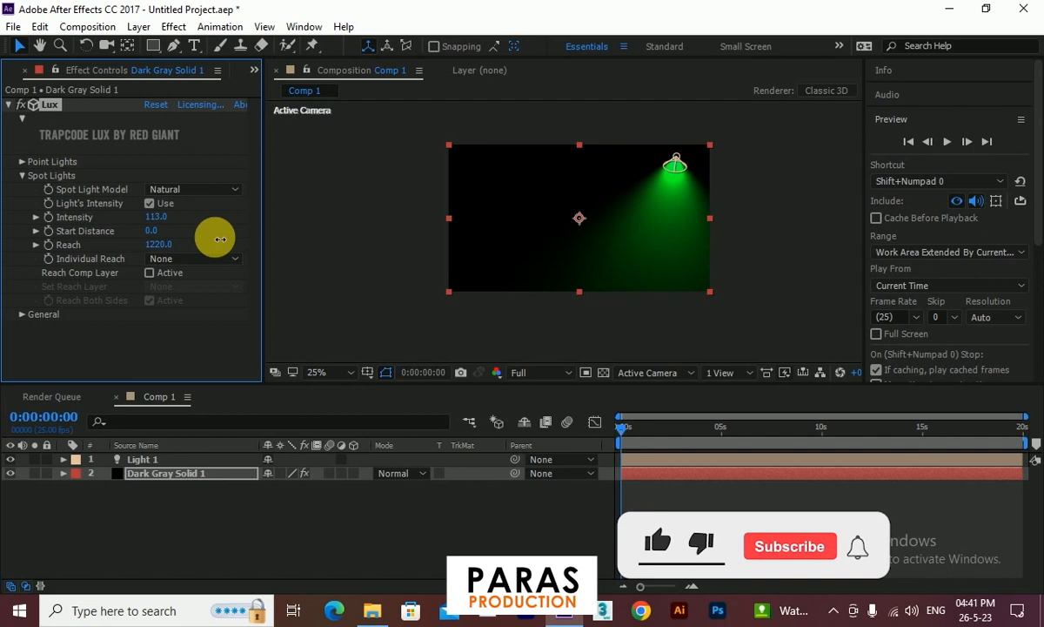
Raise Light 1 to the frame's upper edge and place a duplicate of it near the upper-left corner, aimed down
left_click(677, 168)
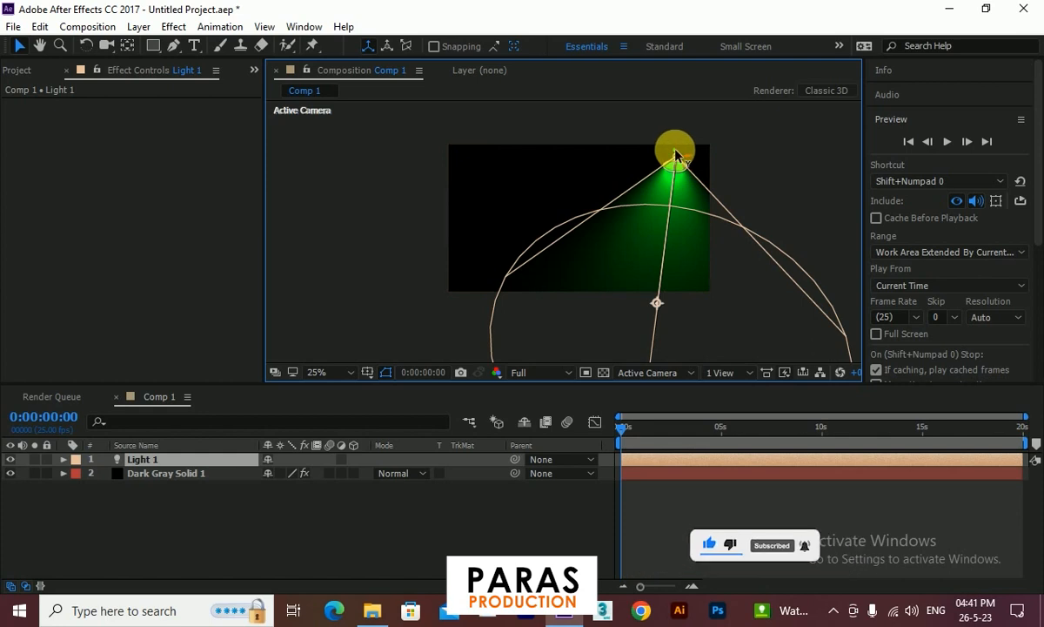
left_click_drag(675, 155, 669, 191)
left_click(150, 469)
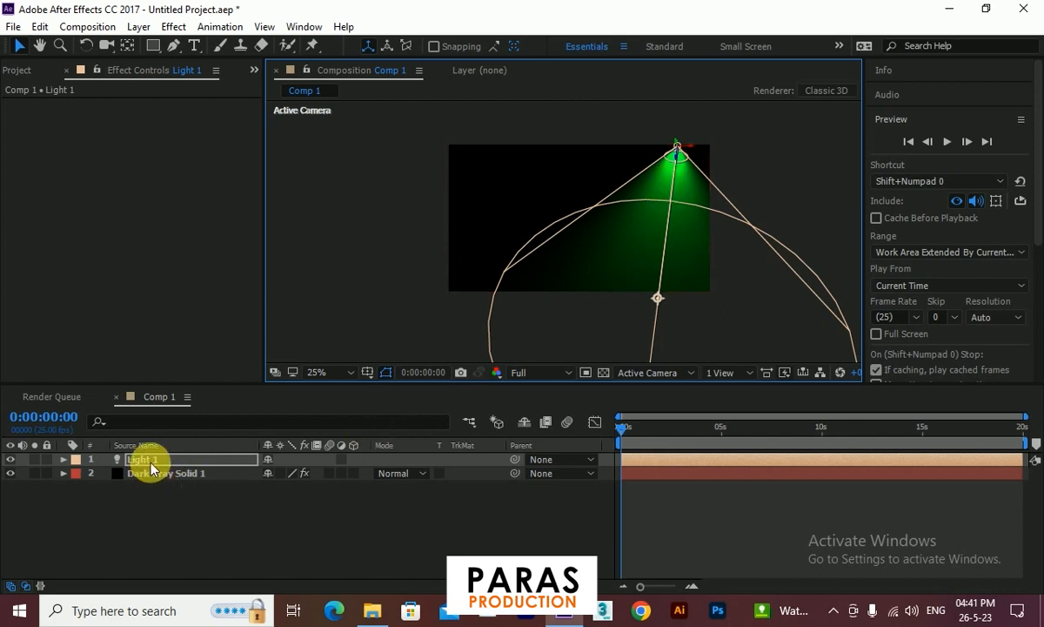
key("ctrl+d")
left_click_drag(683, 144, 559, 164)
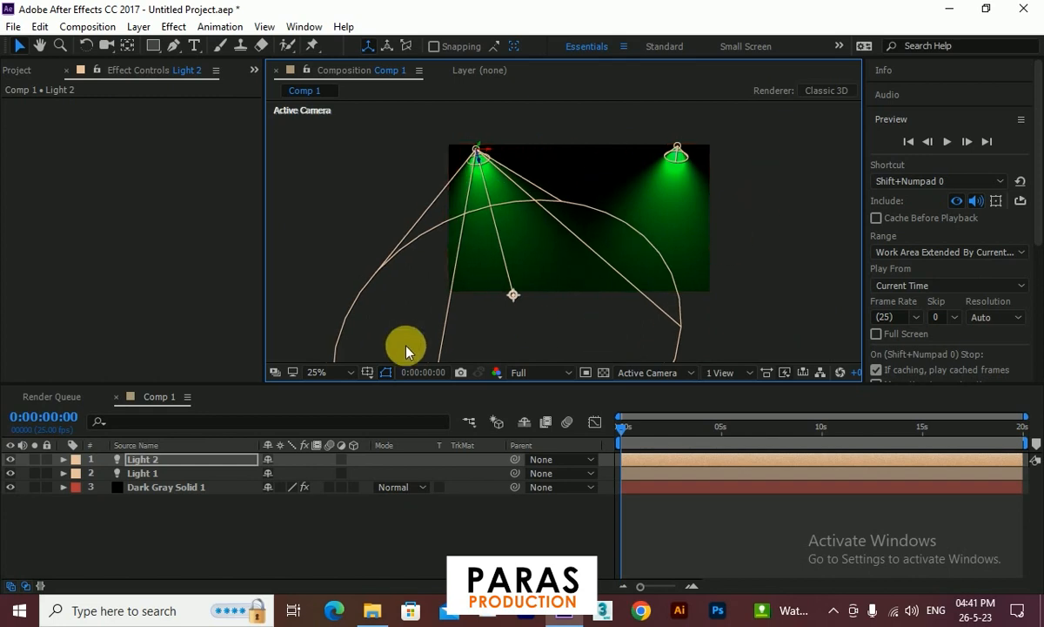
Set the color of Light 2 to magenta, FF00DE
left_click(63, 460)
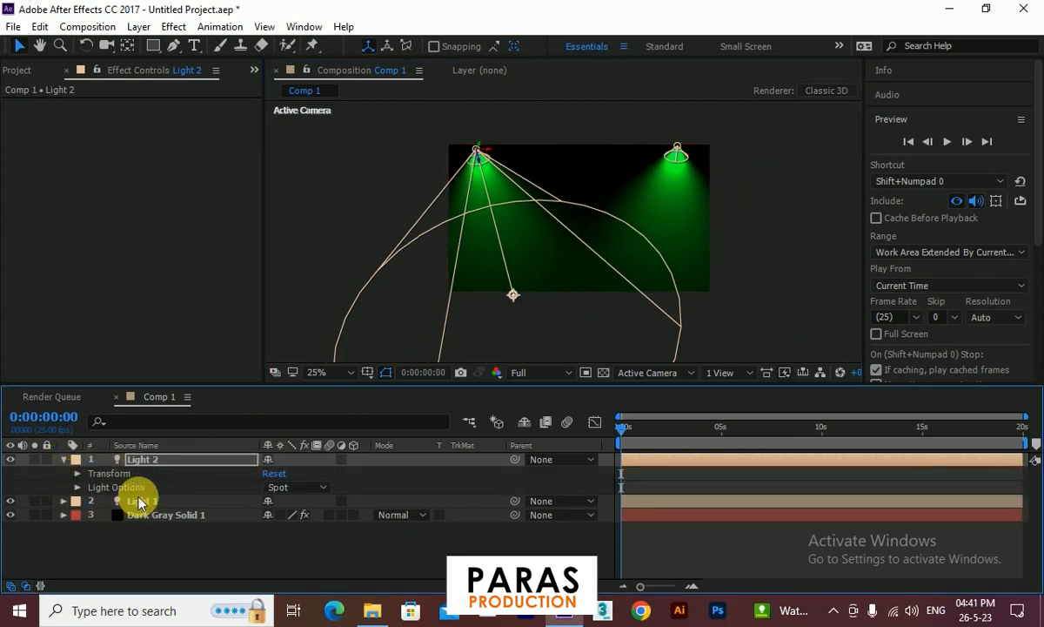
left_click(78, 487)
left_click(272, 486)
left_click_drag(753, 298, 758, 241)
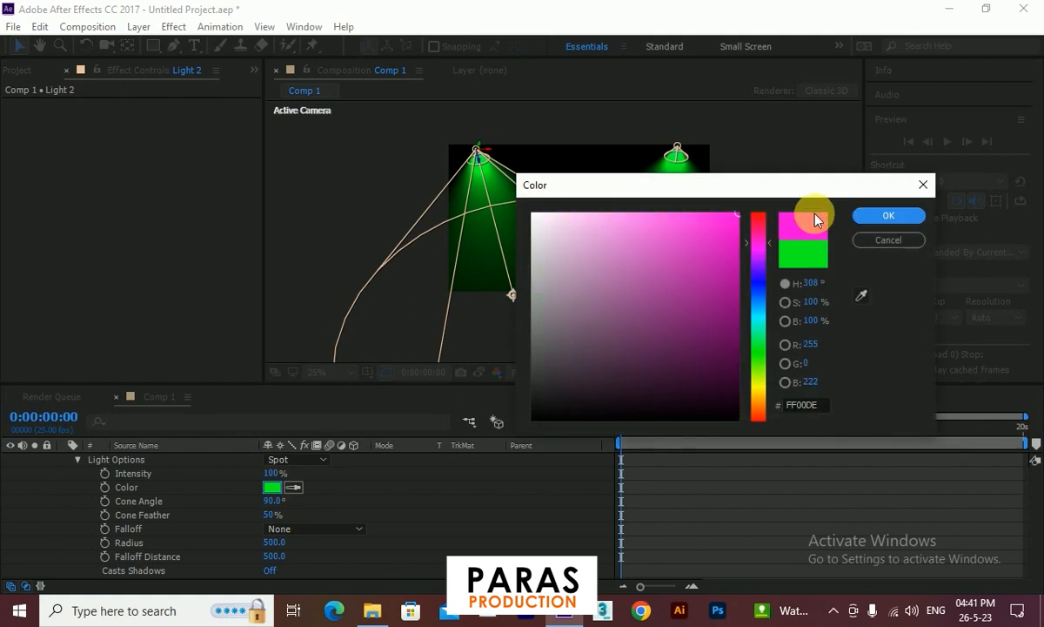
left_click(879, 215)
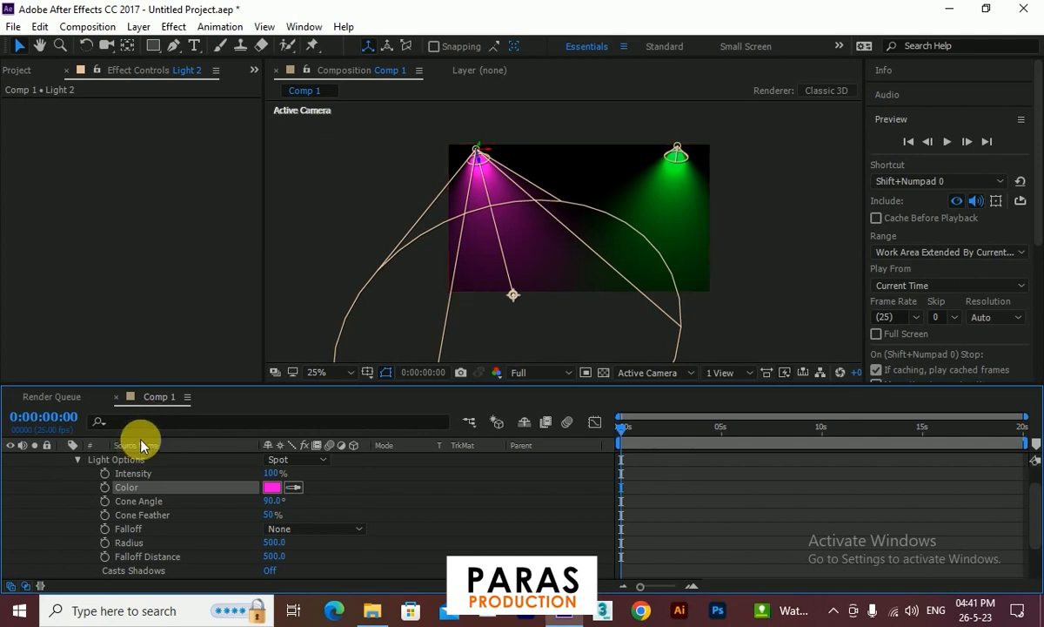
scroll(129, 473, "up", 1)
left_click(64, 459)
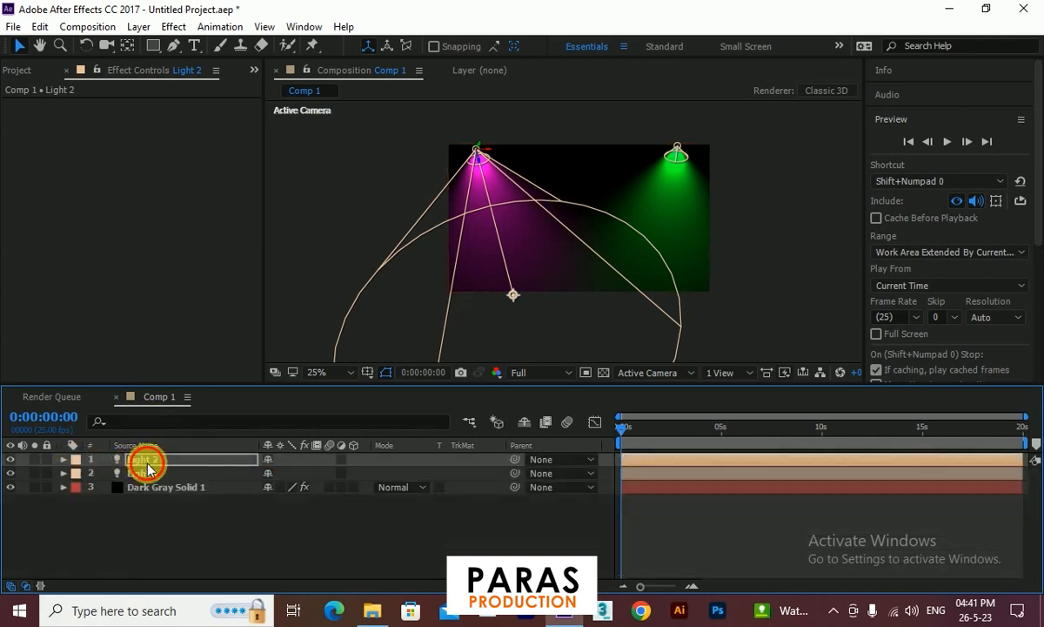
Place a duplicate of Light 2 midway along the frame's upper edge and set its color to yellow
key("ctrl+d")
left_click_drag(488, 151, 553, 168)
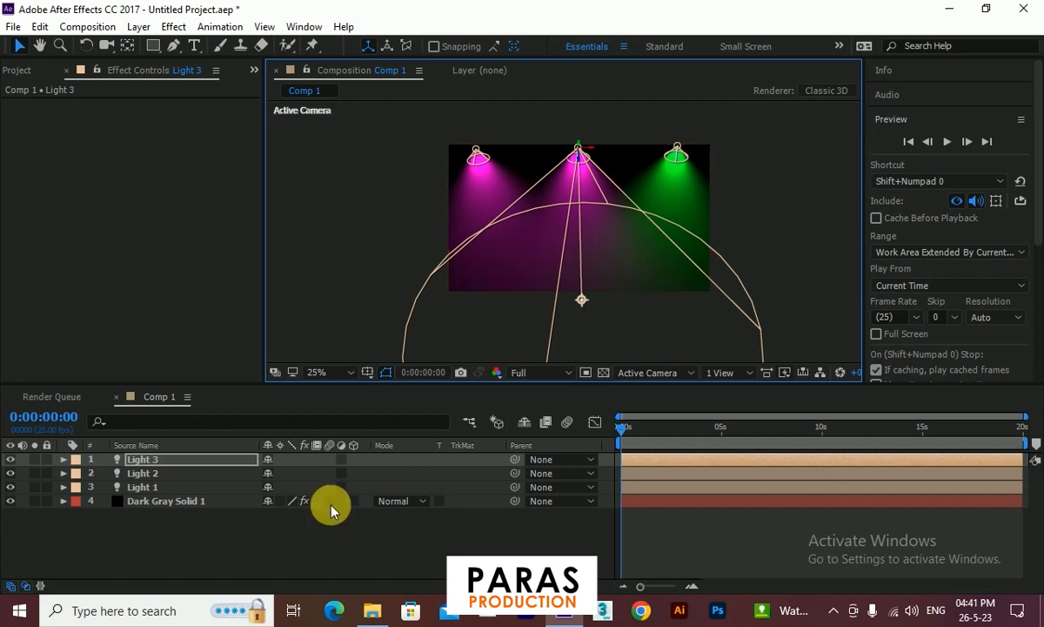
left_click(63, 459)
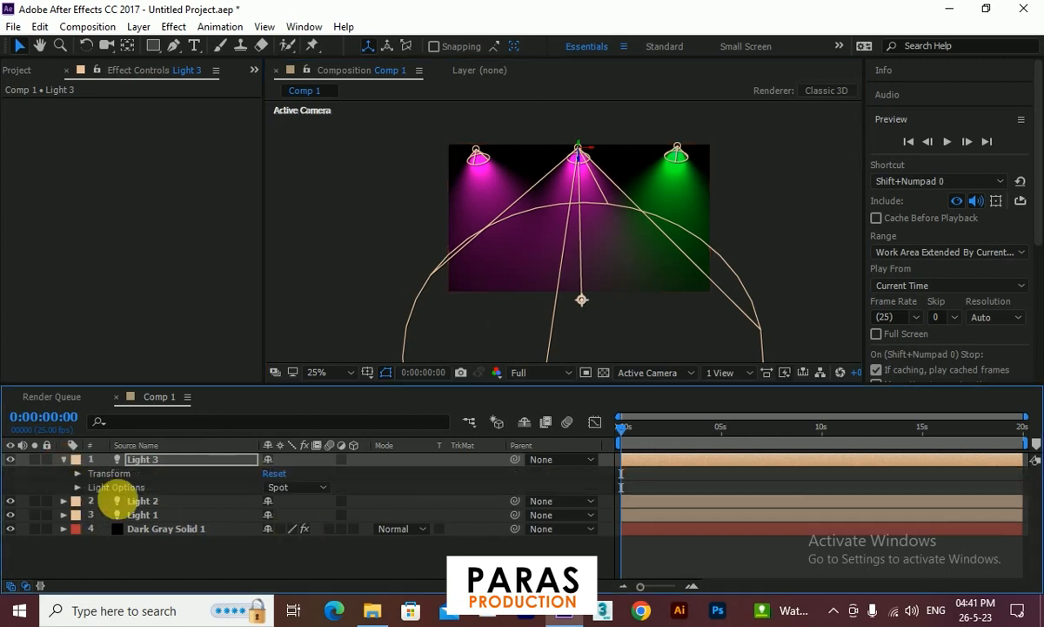
left_click(76, 488)
left_click(271, 488)
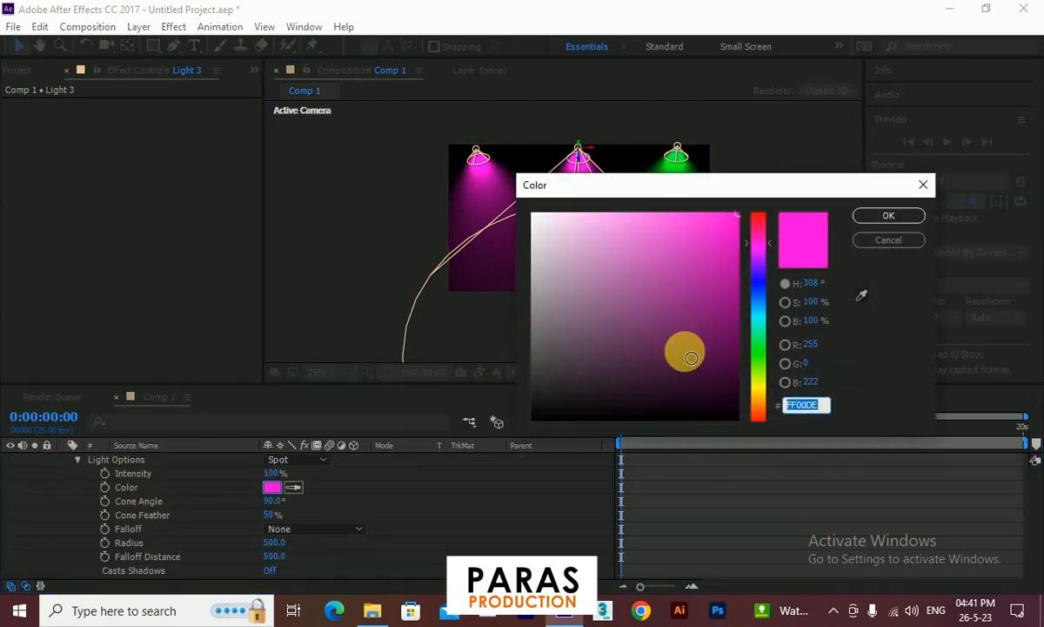
left_click(758, 389)
left_click(879, 218)
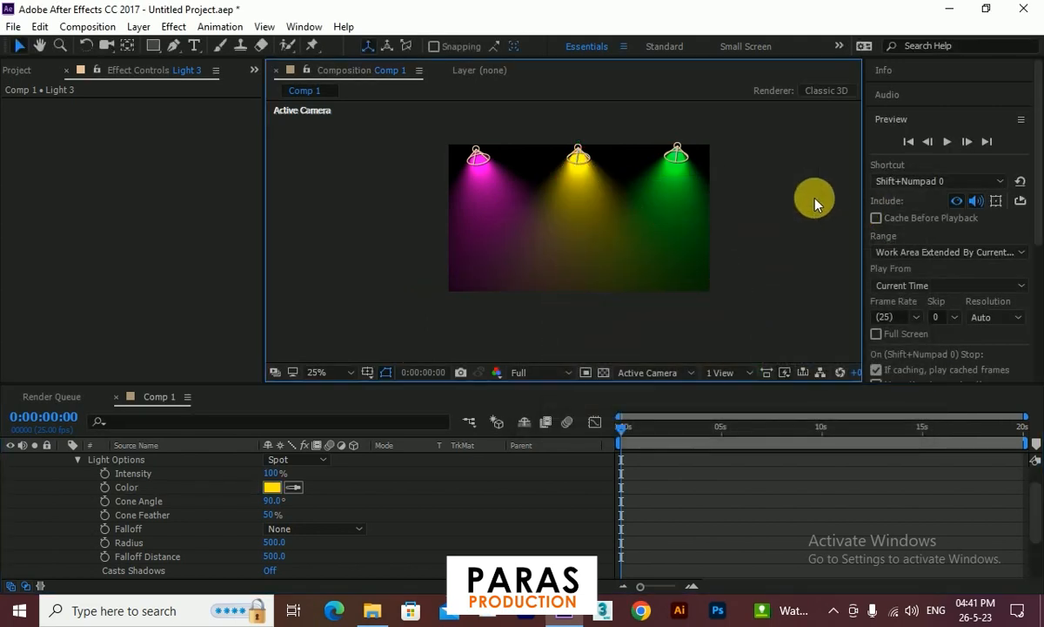
scroll(82, 466, "up", 2)
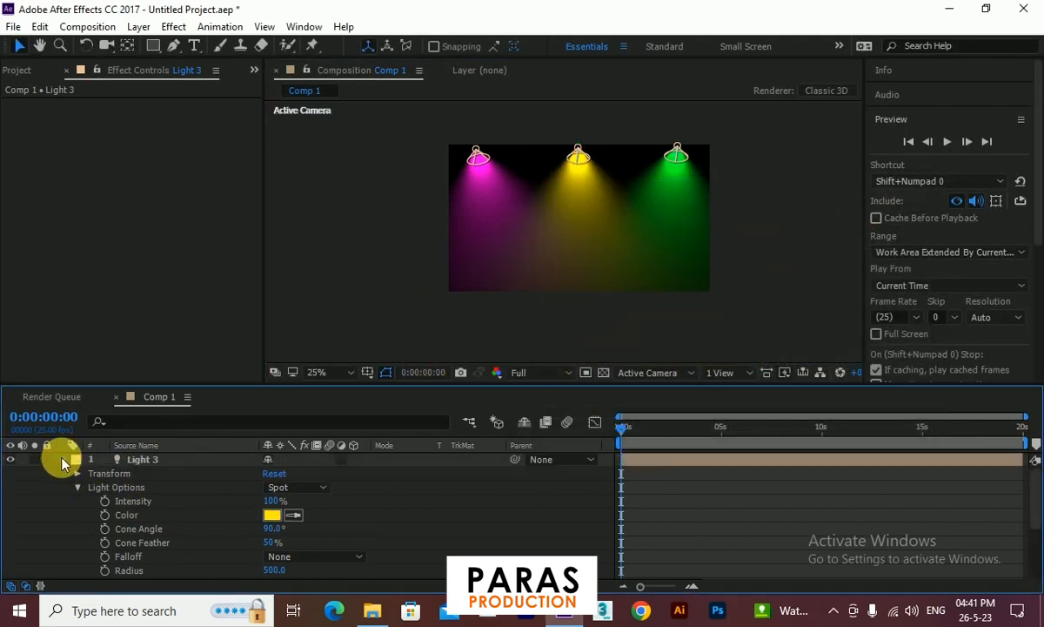
left_click(63, 458)
Create a 1280 x 720 px dark gray solid in Comp 1
right_click(144, 524)
mouse_move(318, 374)
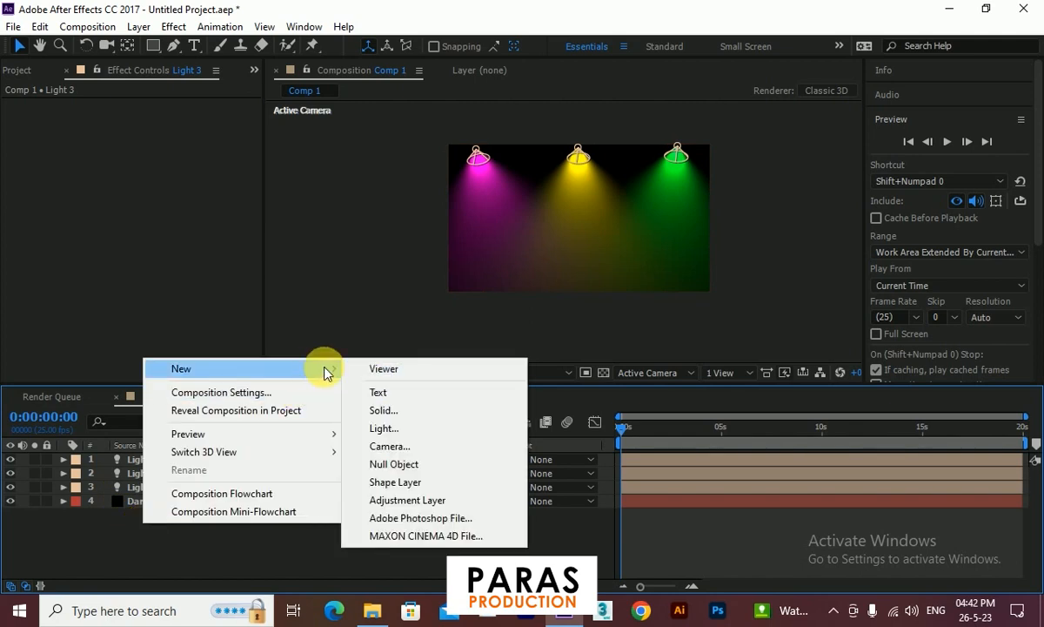
left_click(414, 416)
left_click(655, 357)
left_click(530, 365)
left_click(885, 218)
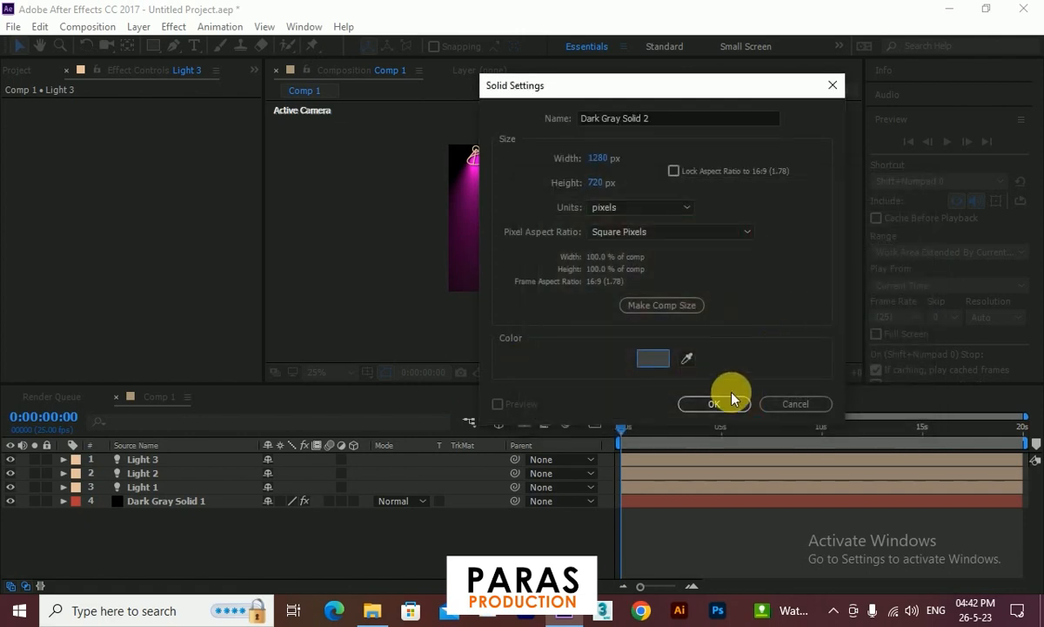
left_click(715, 404)
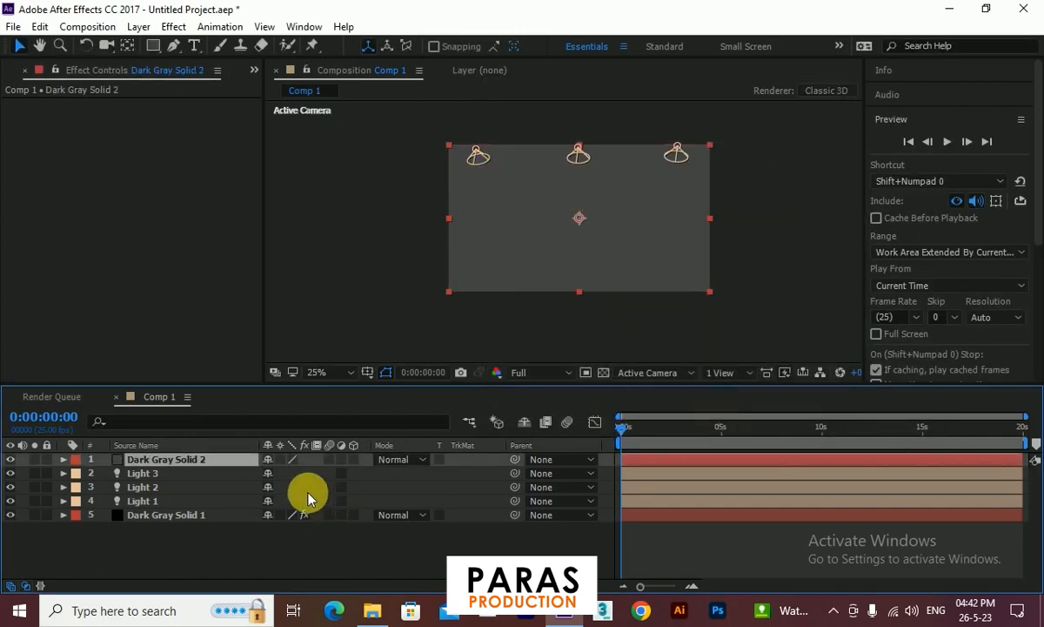
Make Dark Gray Solid 2 a 3D layer and rotate it to lie flat as a floor
left_click(353, 459)
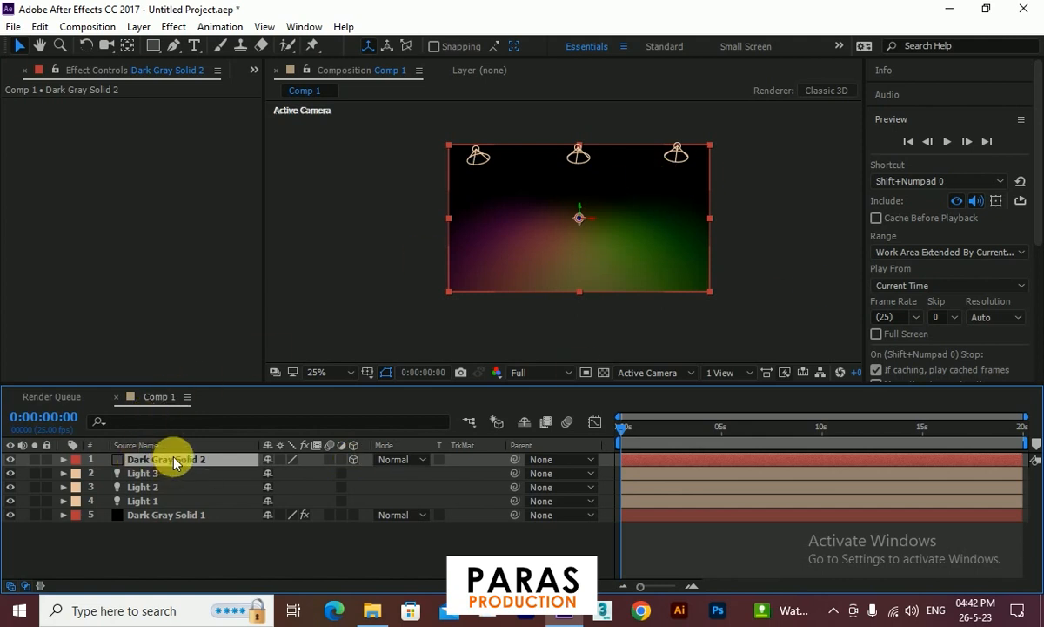
key("r")
left_click_drag(300, 513, 217, 492)
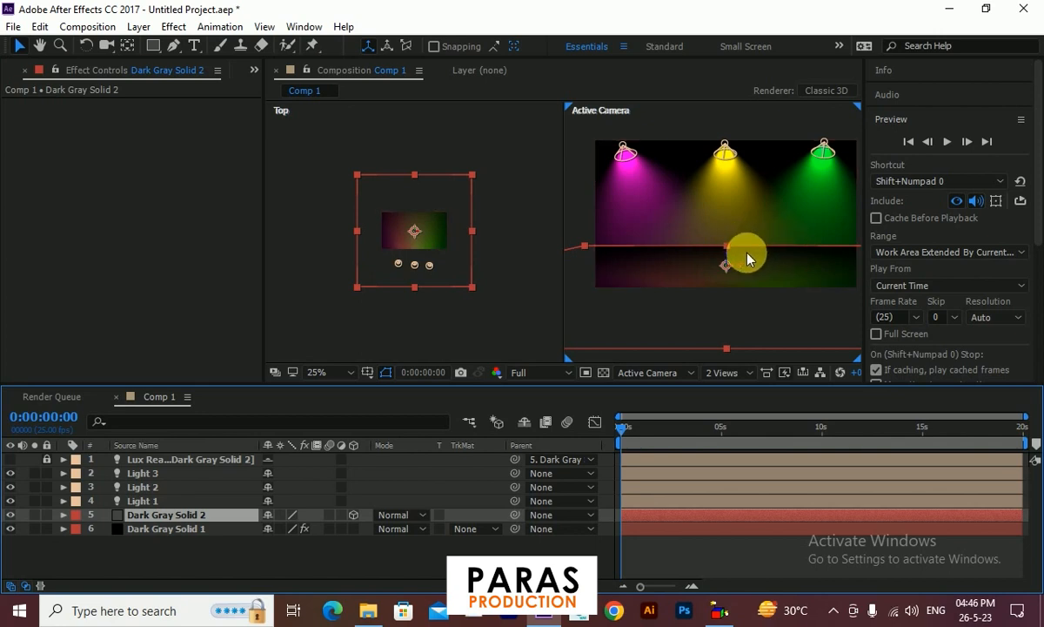
Move the floor layer, Dark Gray Solid 2, below Dark Gray Solid 1 in the layer stack
left_click(694, 285)
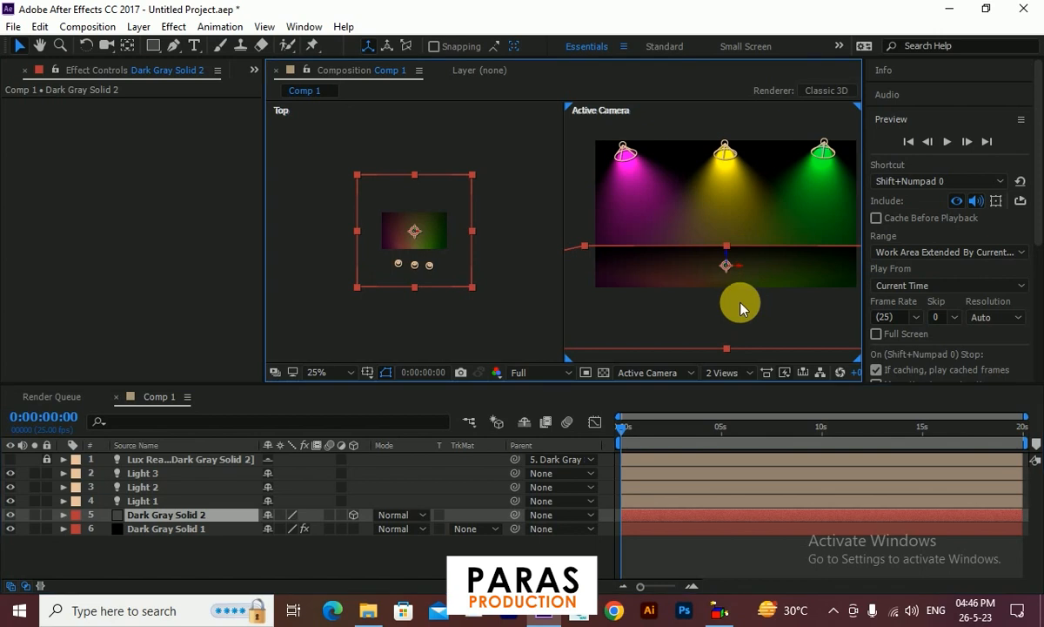
left_click(583, 218)
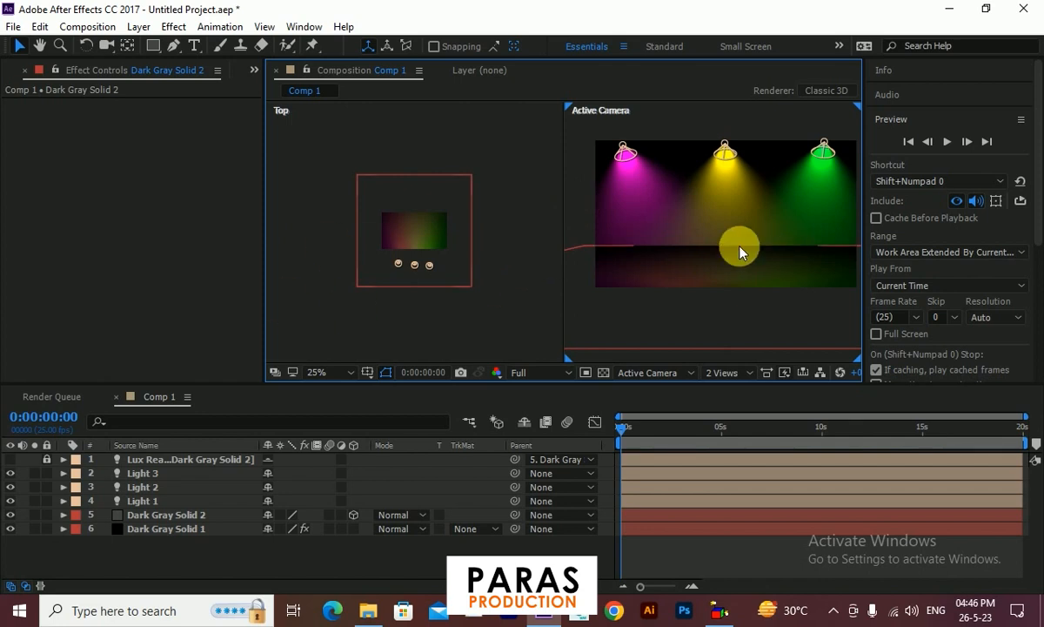
left_click(158, 519)
left_click_drag(157, 521, 169, 540)
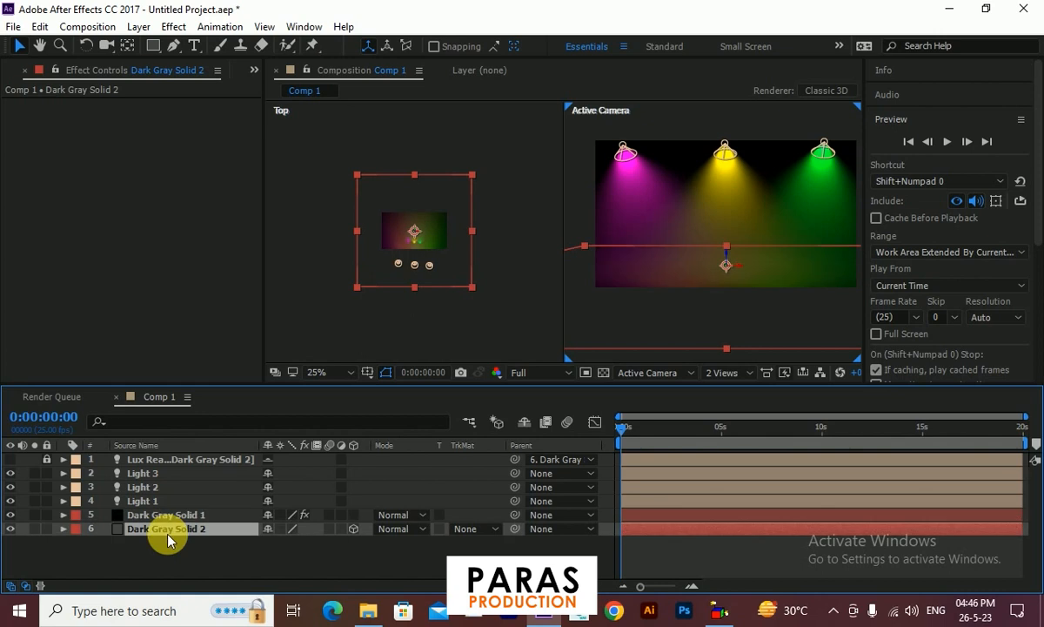
Lower the floor solid slightly in the active camera view and return its layer to above Dark Gray Solid 1
left_click_drag(727, 259, 705, 256)
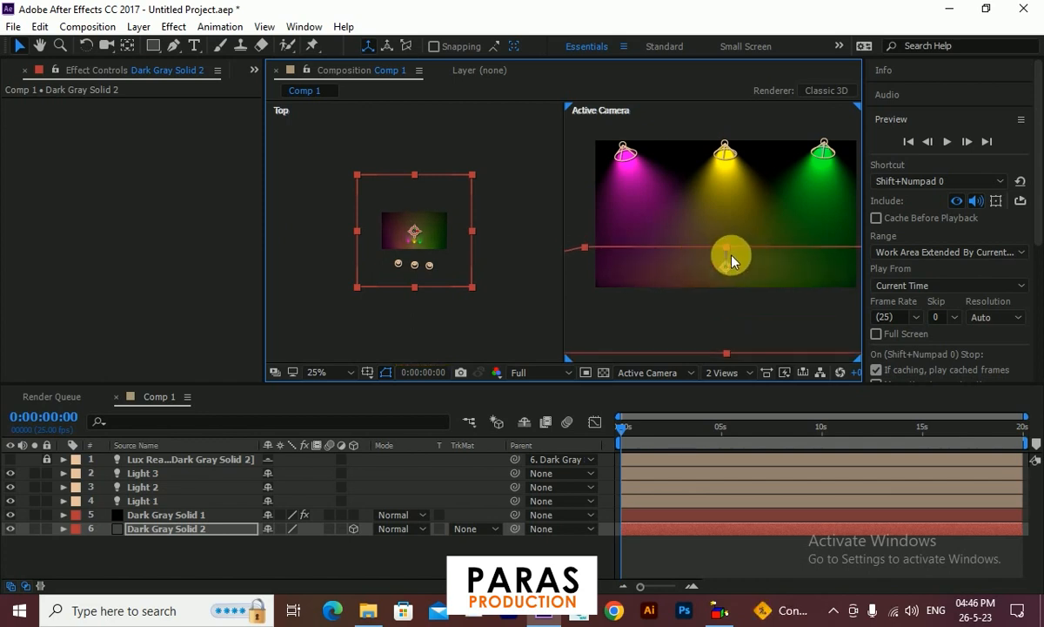
scroll(722, 263, "down", 4)
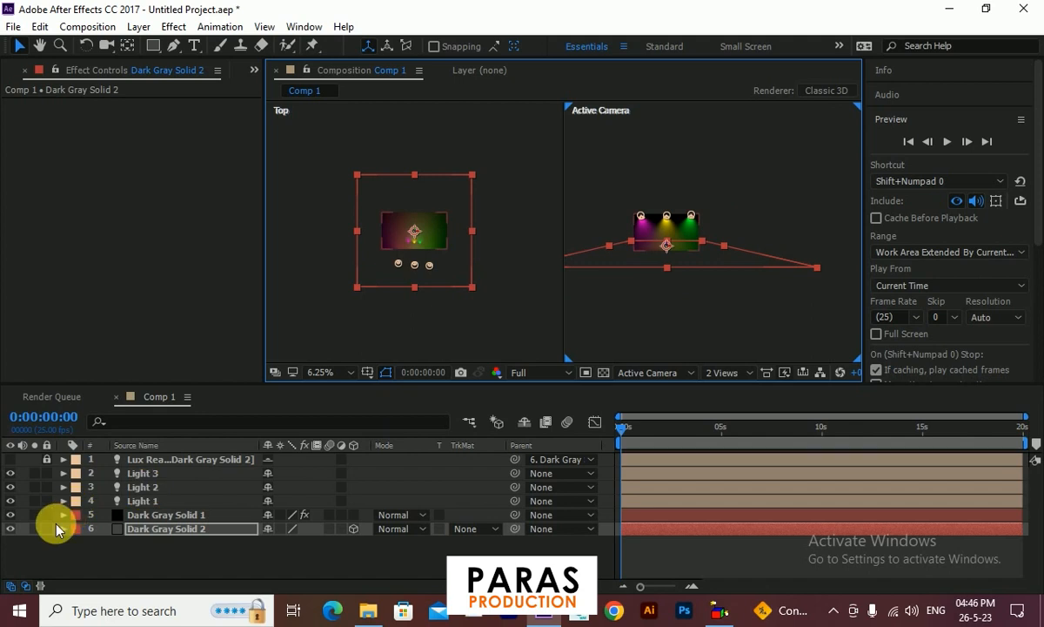
left_click_drag(140, 527, 145, 509)
scroll(670, 235, "up", 4)
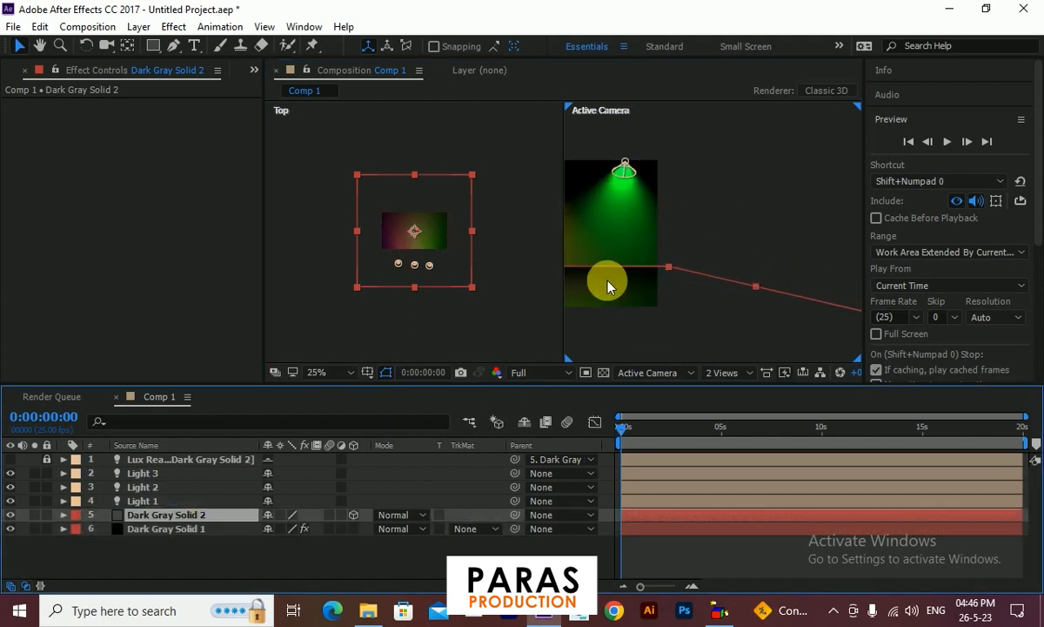
left_click_drag(608, 285, 762, 289)
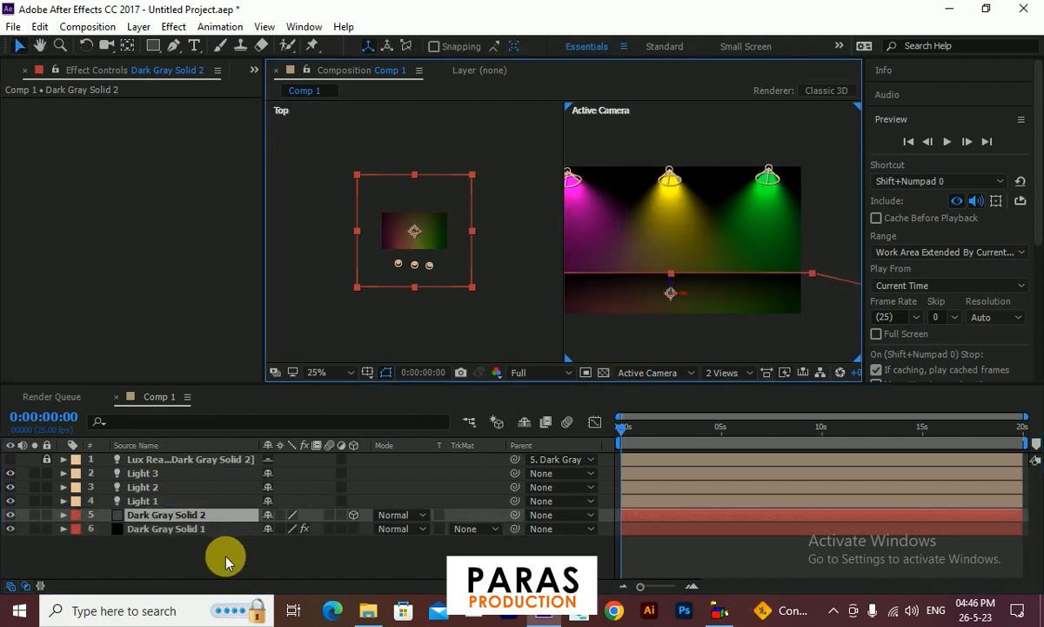
Create a light of type Point with a bright sky-blue color, 100% intensity and no falloff
left_click(224, 561)
right_click(221, 559)
mouse_move(400, 401)
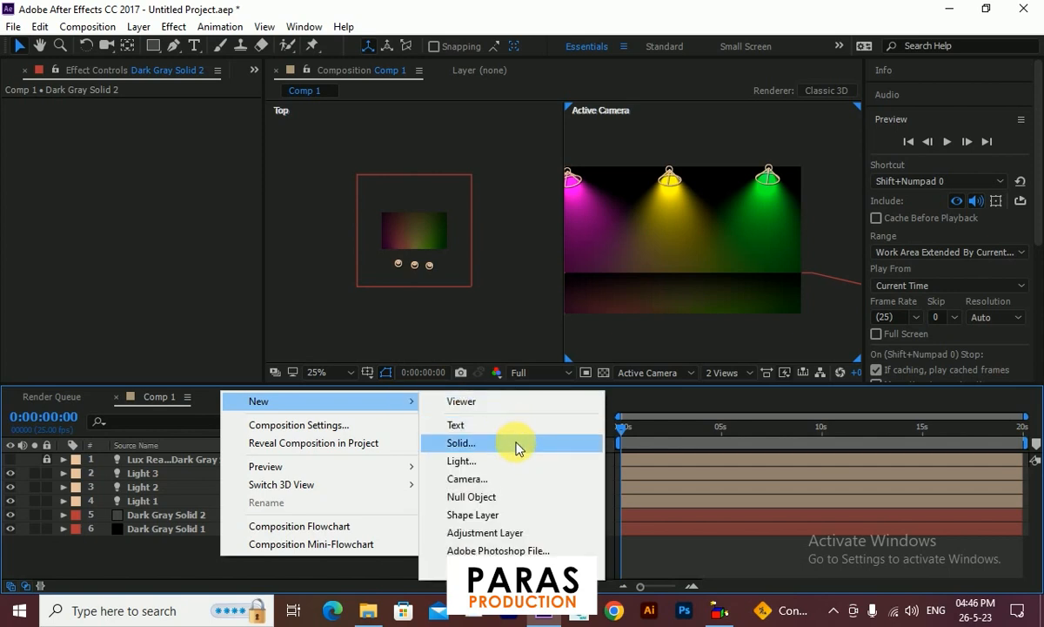
left_click(512, 462)
left_click(785, 152)
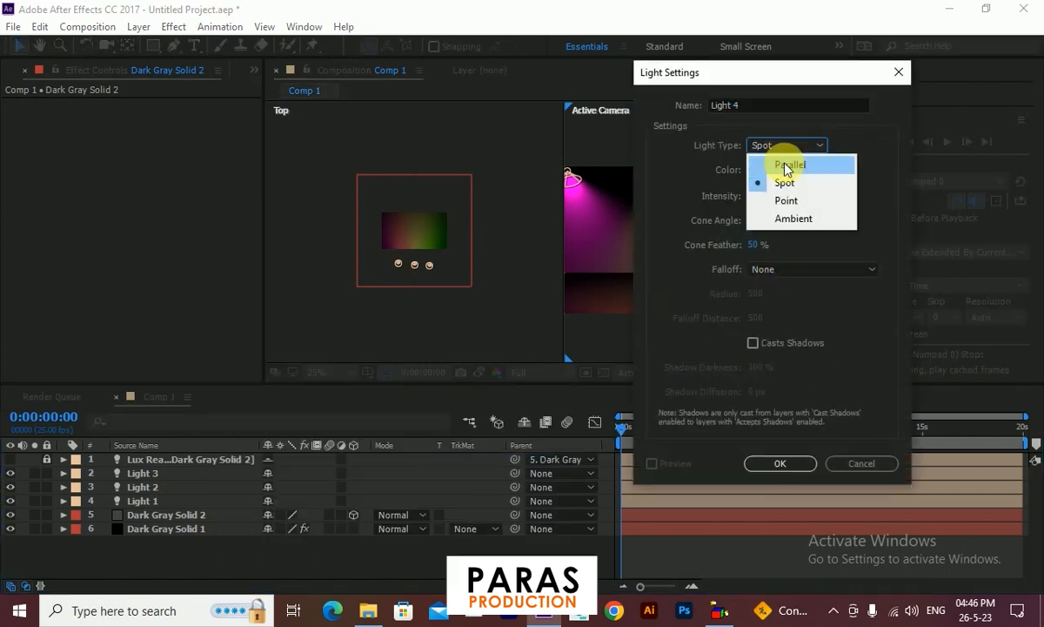
left_click(783, 197)
left_click(765, 174)
left_click_drag(771, 397, 767, 305)
left_click(886, 216)
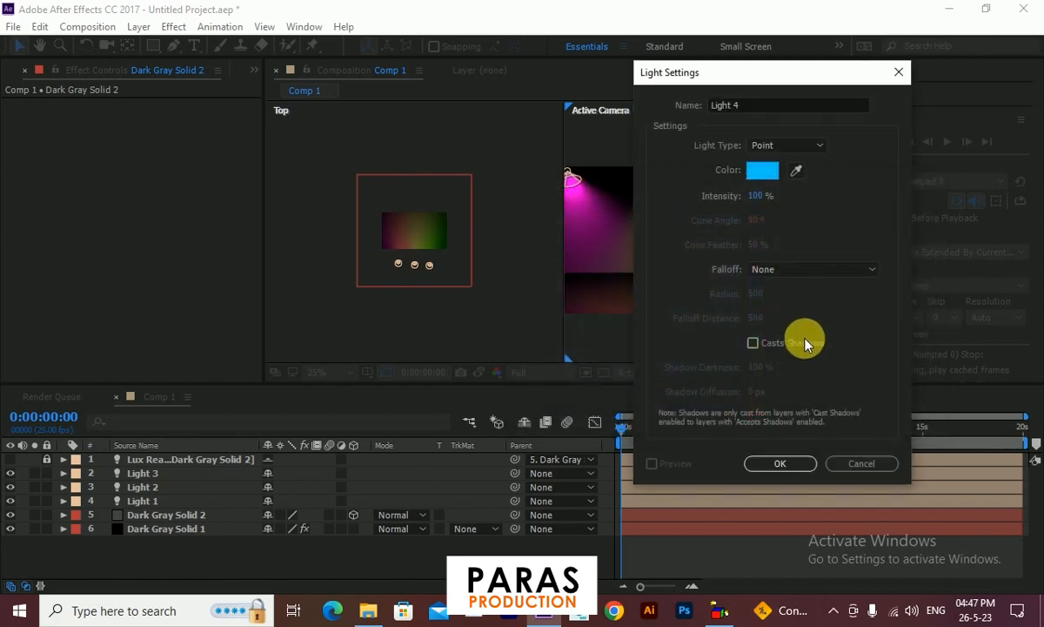
left_click(788, 463)
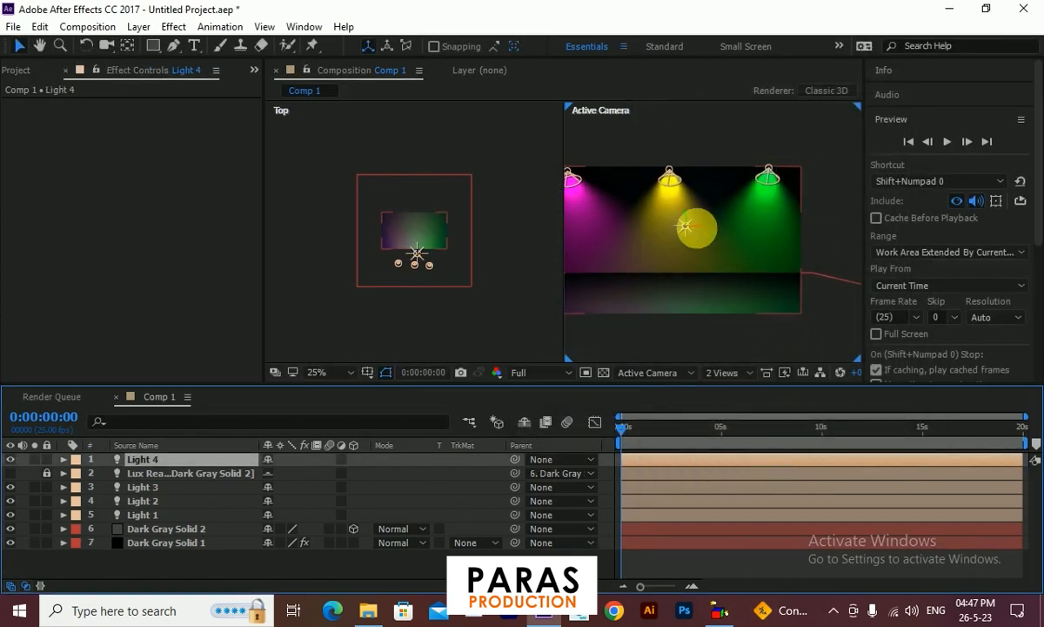
Move the point light below the green spotlight near the frame's right side, and return the composition to a single view
left_click_drag(695, 227, 773, 236)
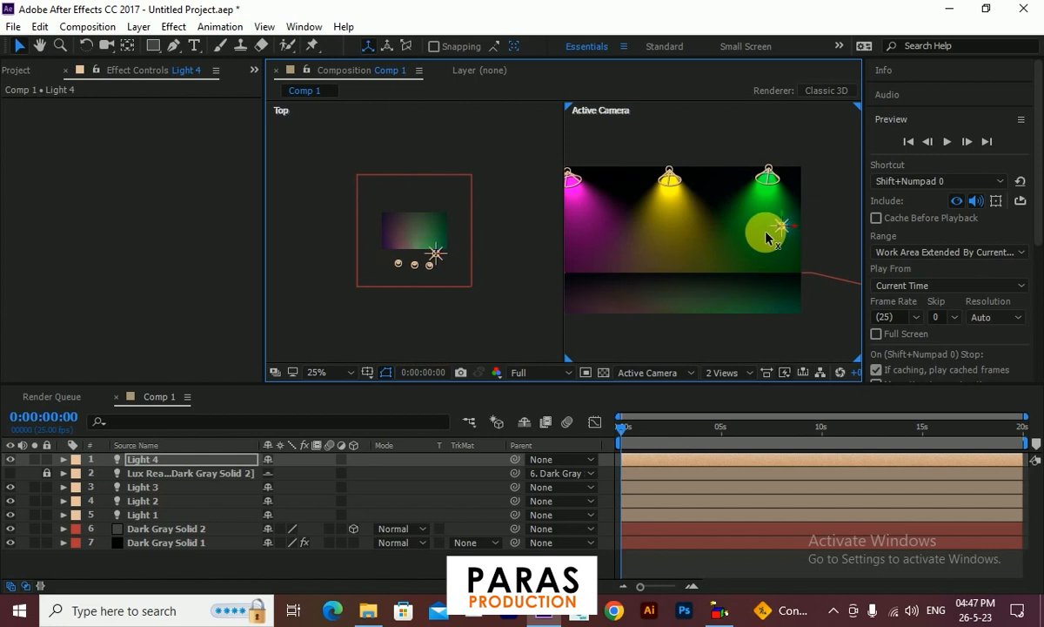
scroll(787, 228, "up", 2)
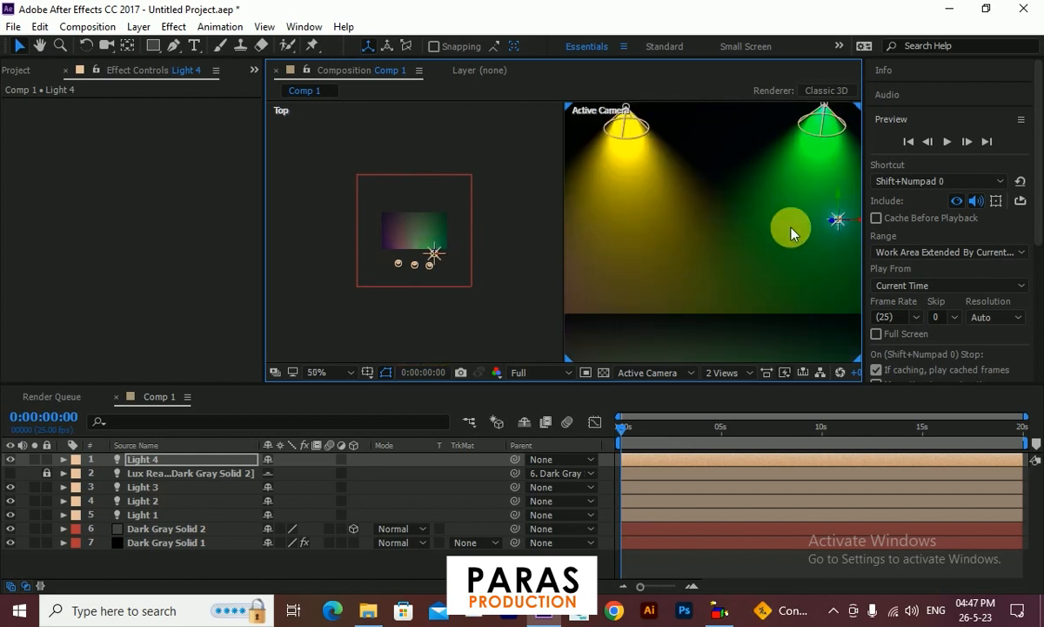
scroll(763, 237, "down", 2)
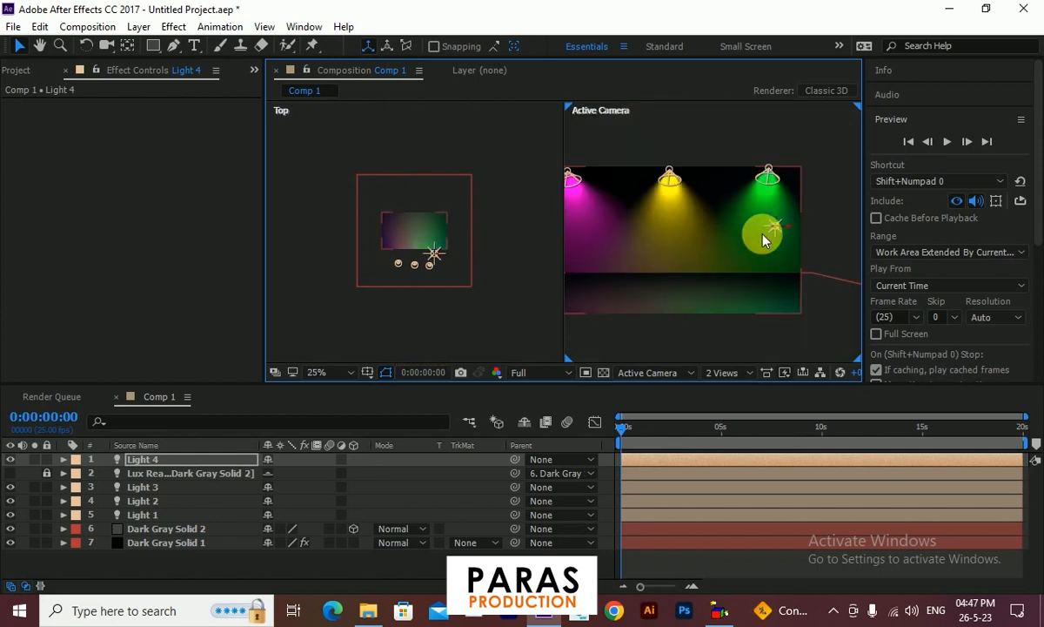
left_click(736, 376)
left_click(739, 389)
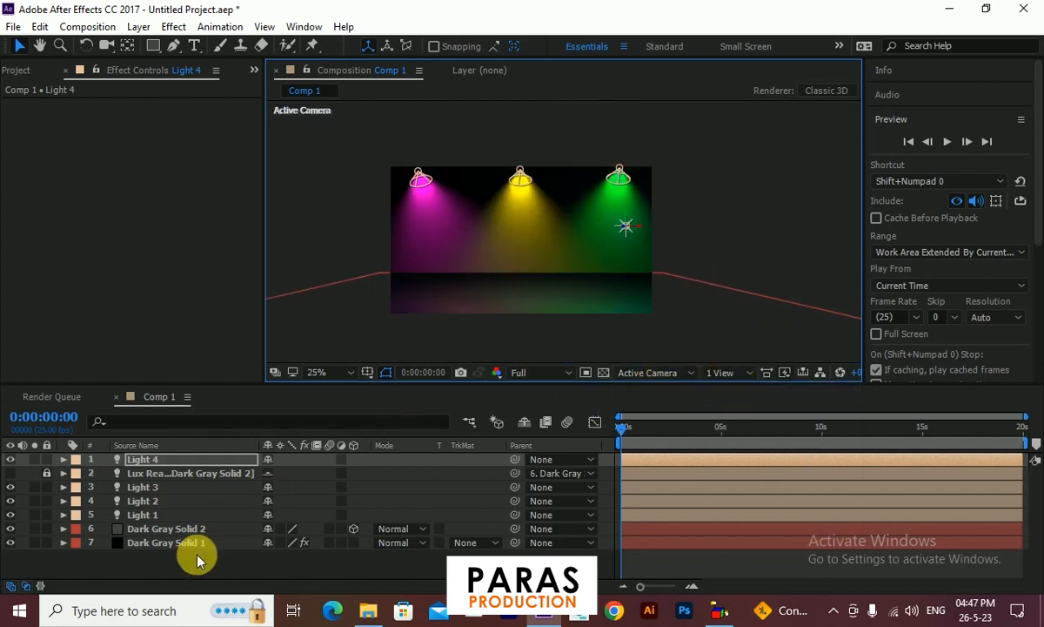
Add another dark gray solid of 1280 x 720 px above all the other layers
right_click(155, 552)
mouse_move(300, 399)
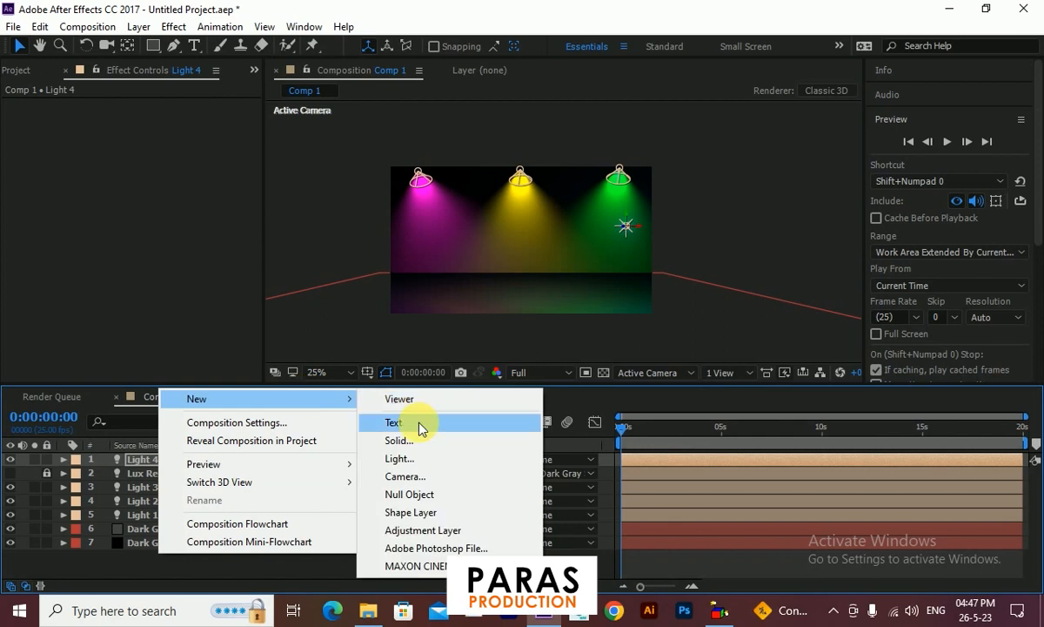
left_click(409, 440)
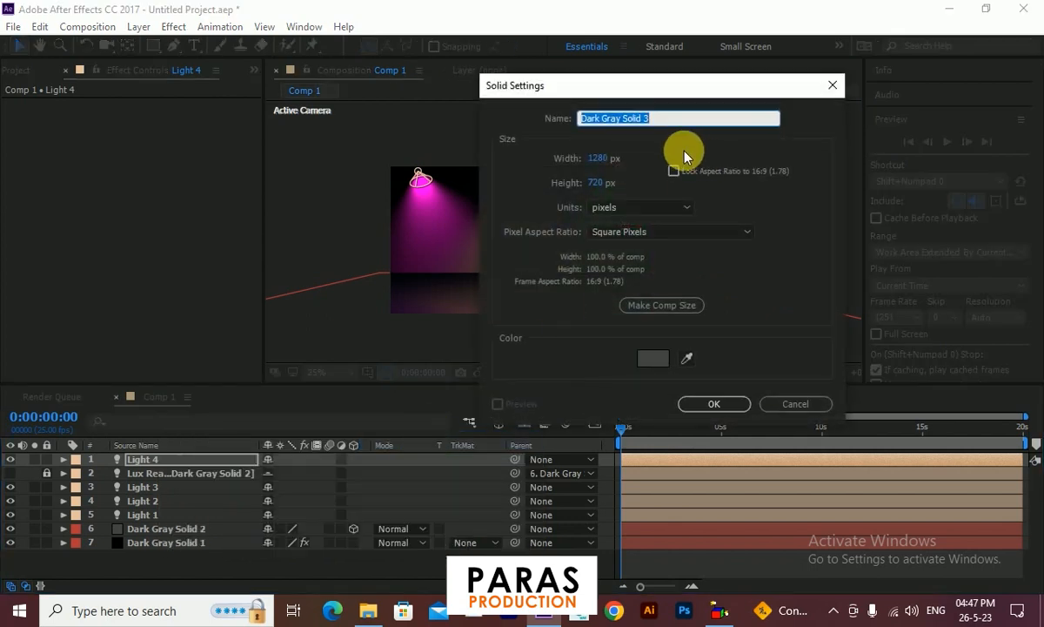
left_click(695, 403)
Apply Trapcode Particular to Dark Gray Solid 3 and move the current time to 0:00:02:02 to view its particles
left_click(173, 26)
mouse_move(316, 410)
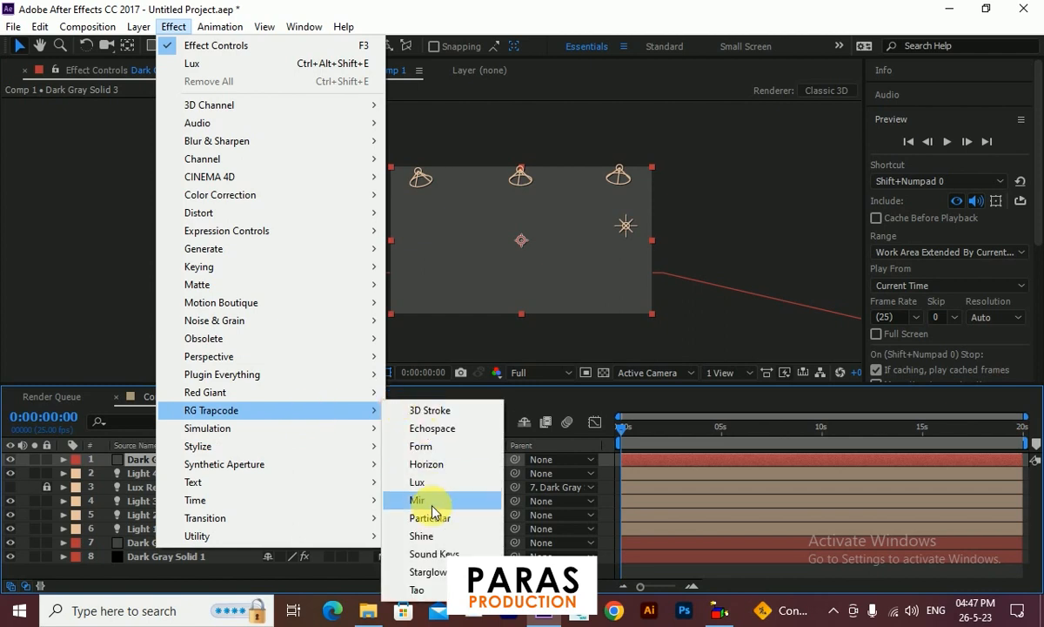
left_click(452, 520)
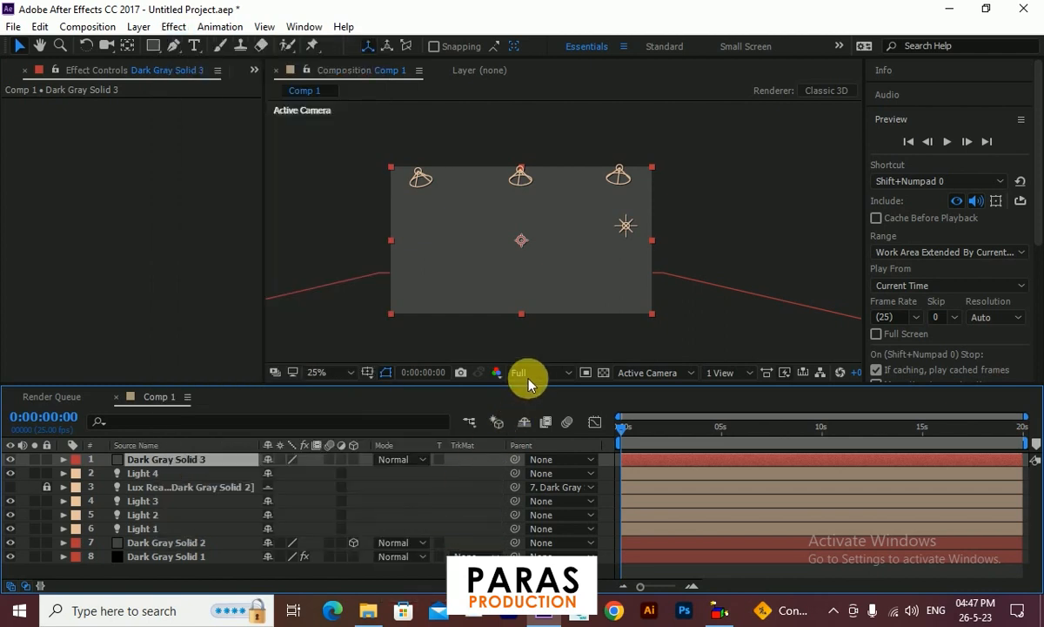
left_click(628, 428)
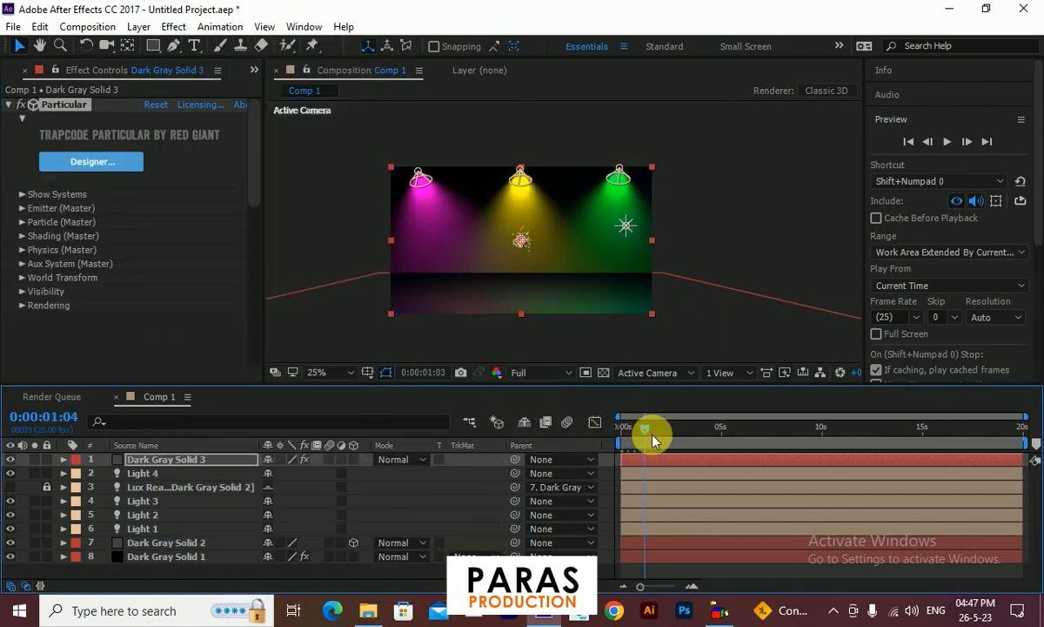
left_click_drag(653, 440, 666, 438)
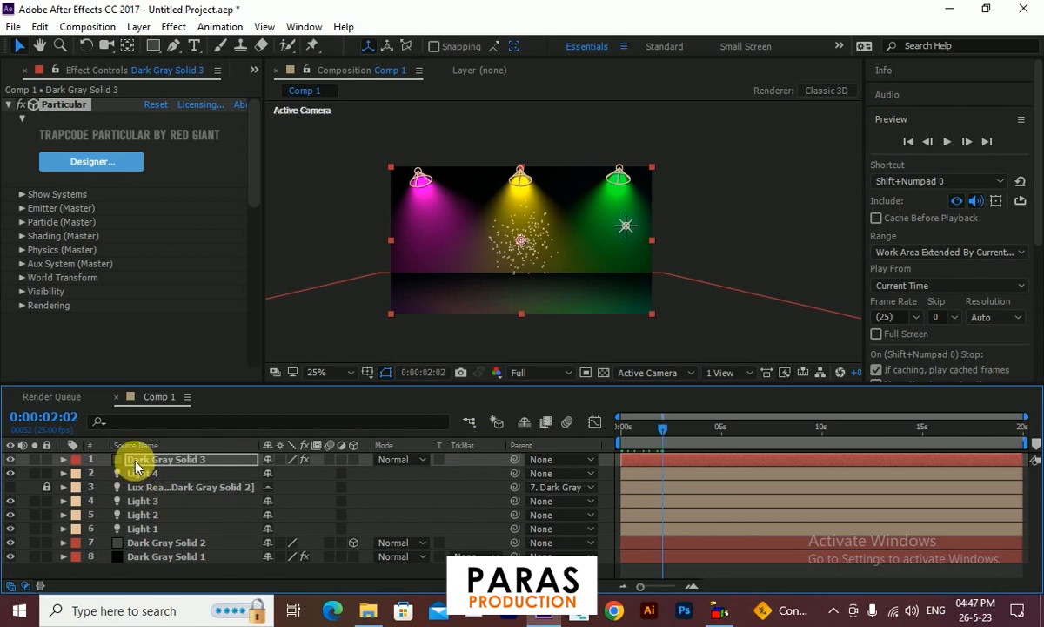
Set the emitter type of Particular to Light(s) in the Emitter (Master) settings
left_click_drag(264, 145, 353, 152)
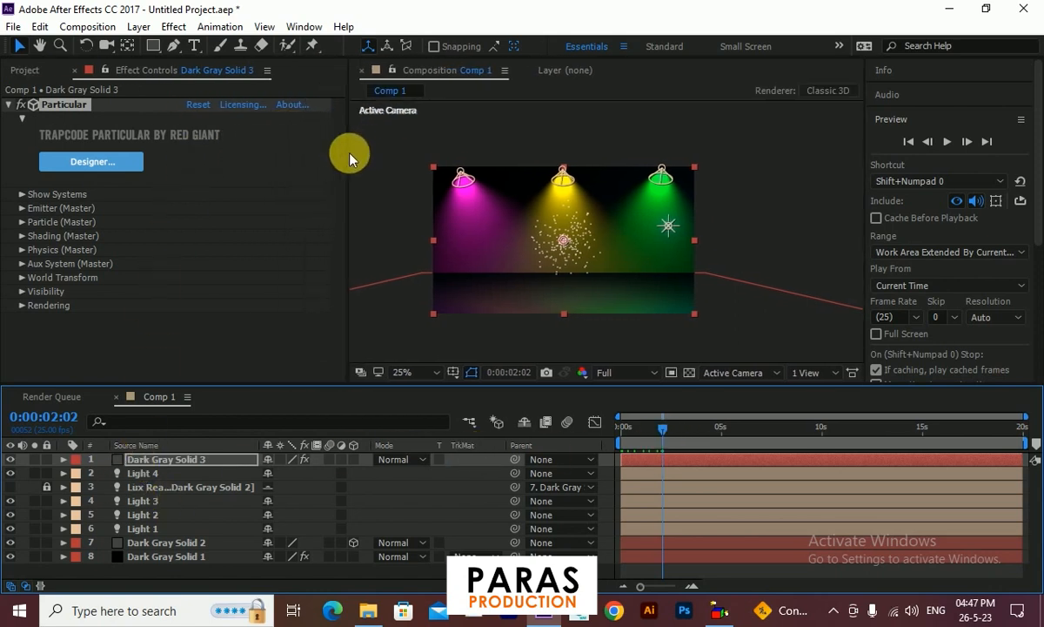
left_click(22, 210)
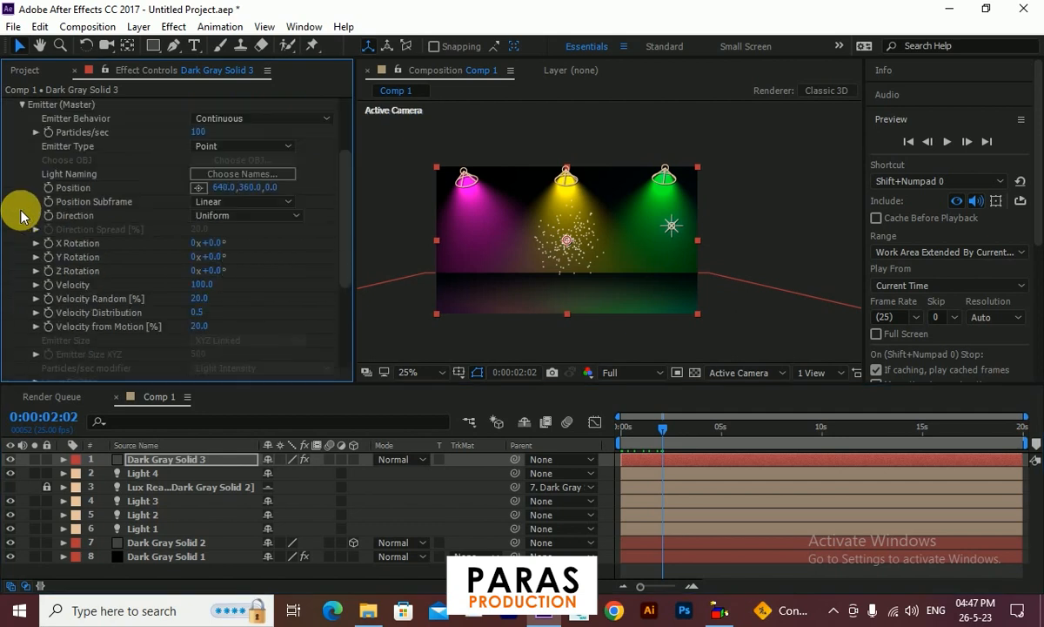
left_click(272, 145)
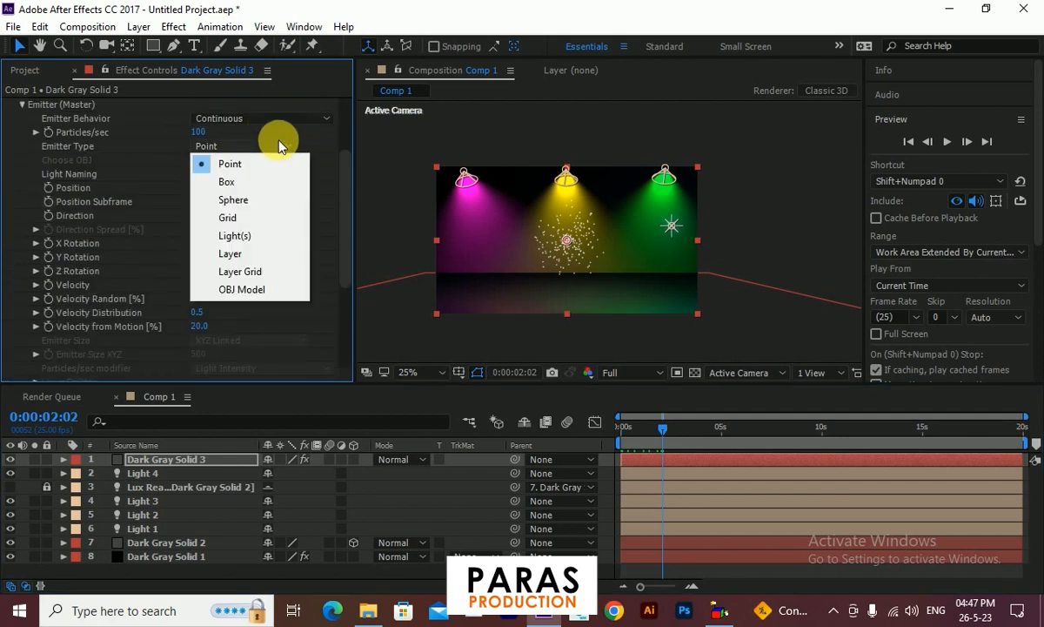
left_click(248, 237)
left_click(655, 348)
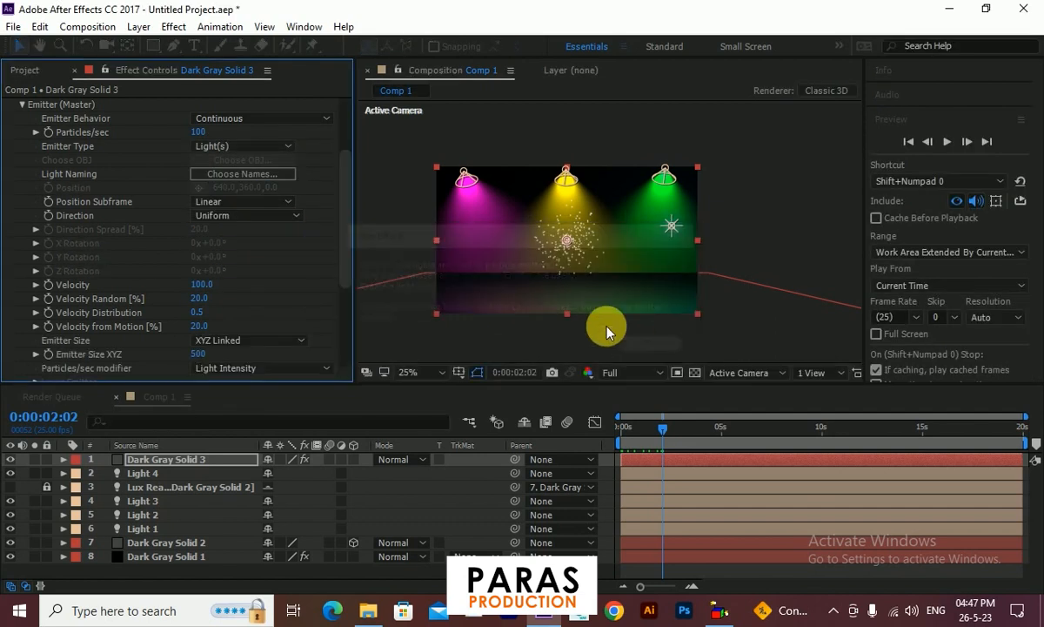
Keep Particular's light emitter name as Emitter and rename the Light 4 layer to Emitter
left_click(242, 175)
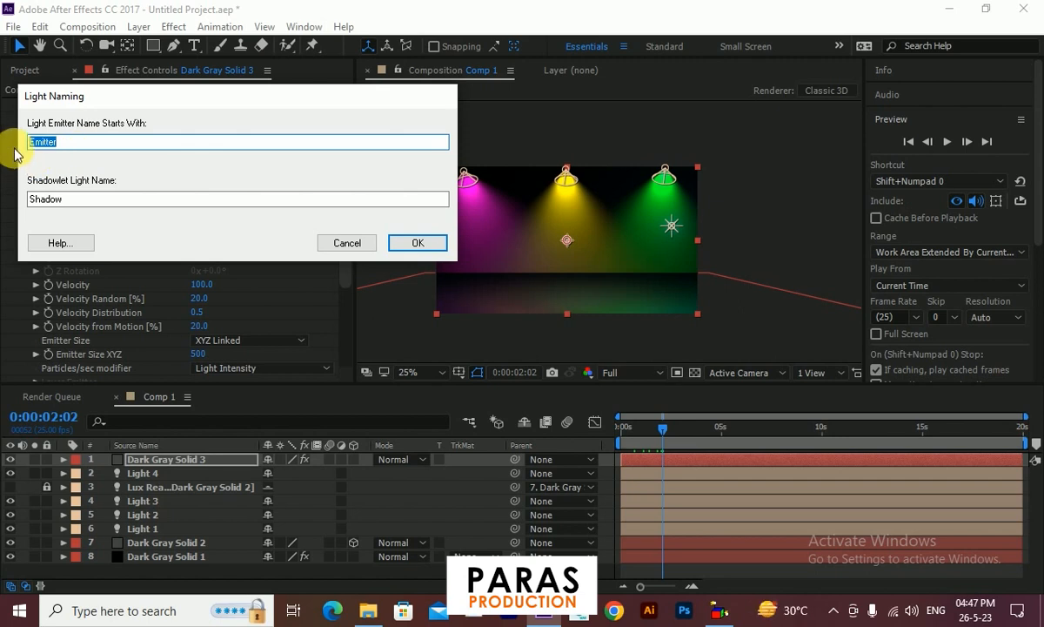
left_click(411, 242)
left_click(174, 473)
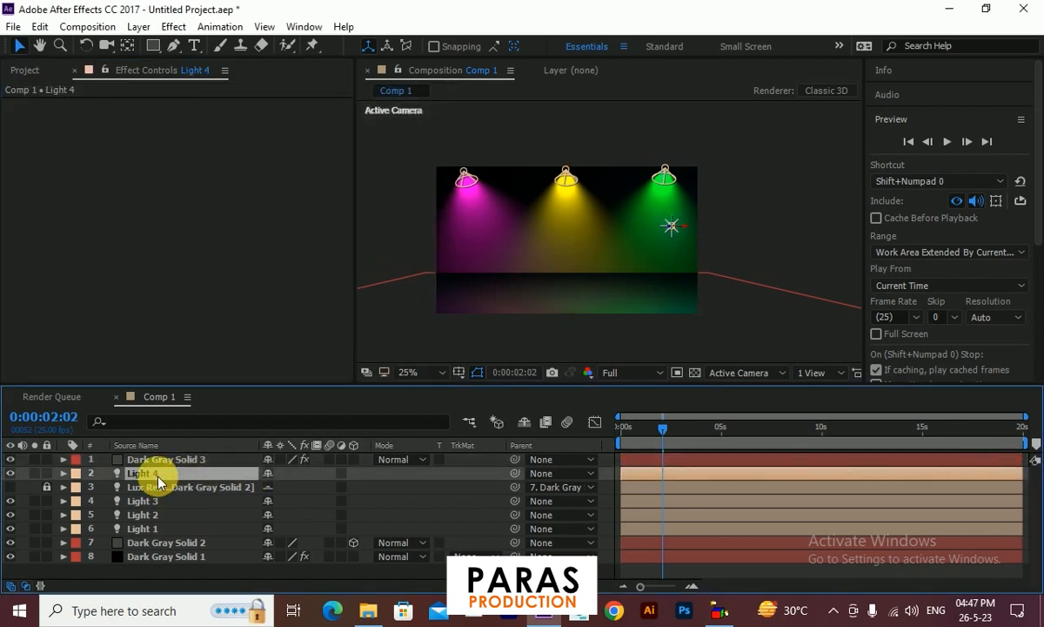
key("Return")
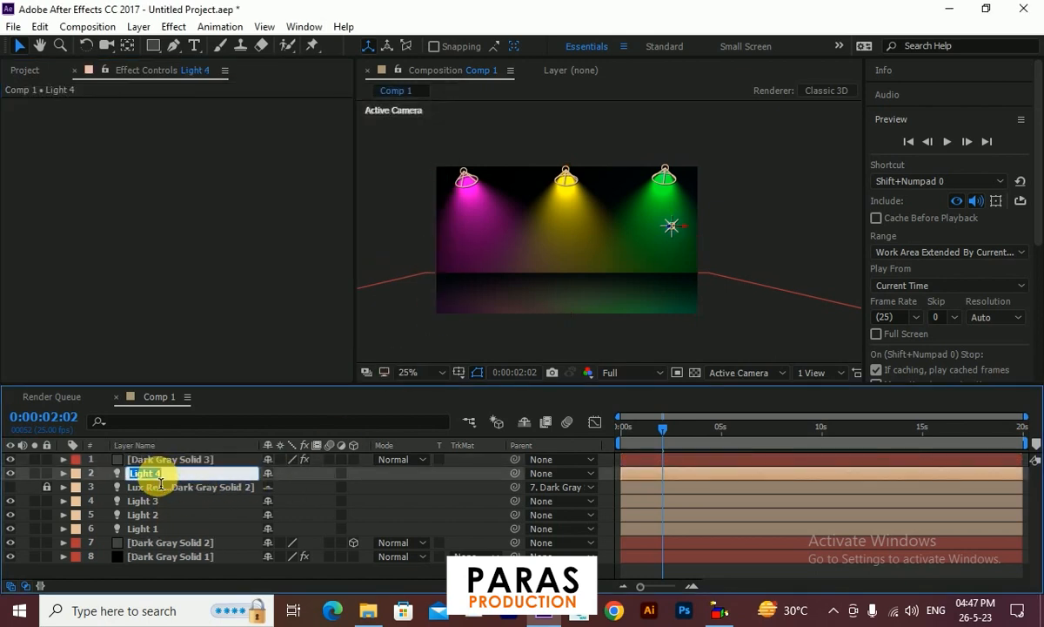
type("Emitter")
left_click(206, 462)
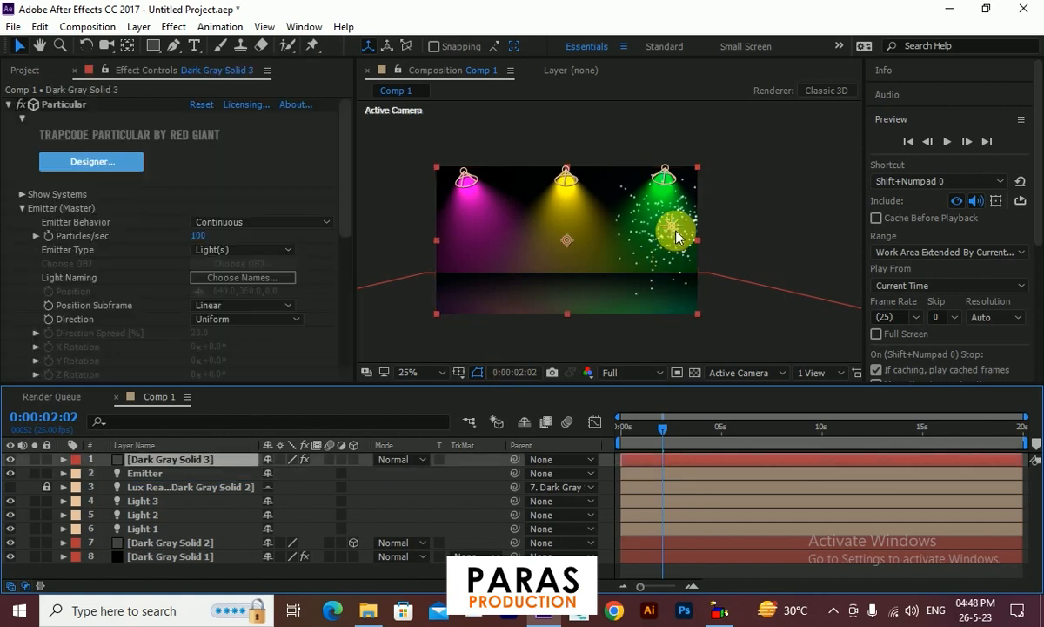
Move the Emitter light to about 977, 346, -444 below the green spotlight and keyframe its position at 0:00:00:00
left_click(169, 475)
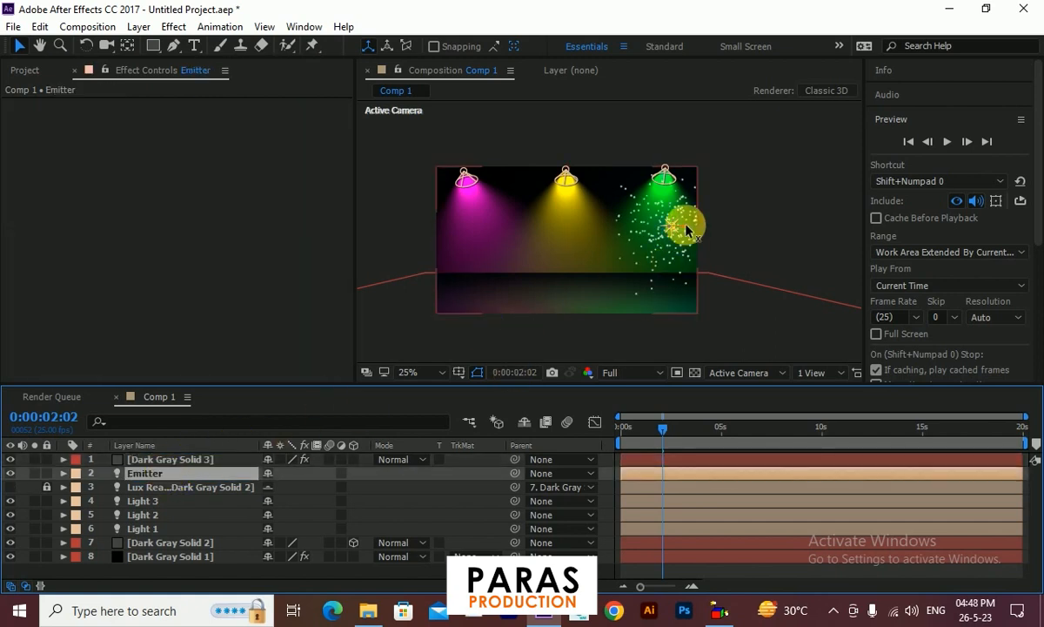
mouse_move(685, 229)
left_mouse_down()
mouse_move(514, 243)
mouse_move(671, 240)
left_mouse_up()
left_click_drag(660, 417, 571, 443)
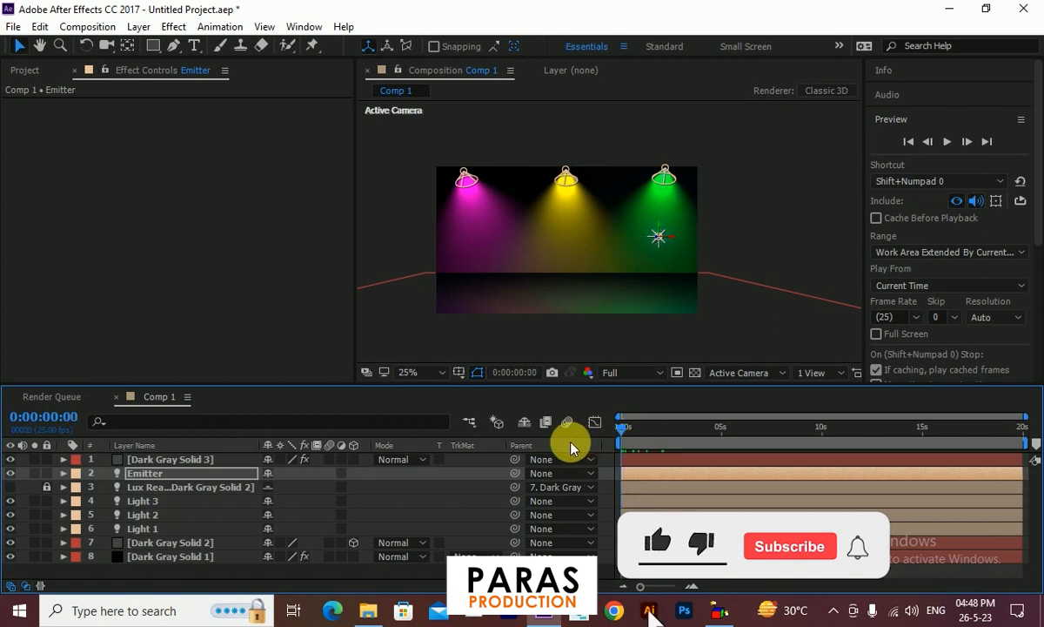
key("p")
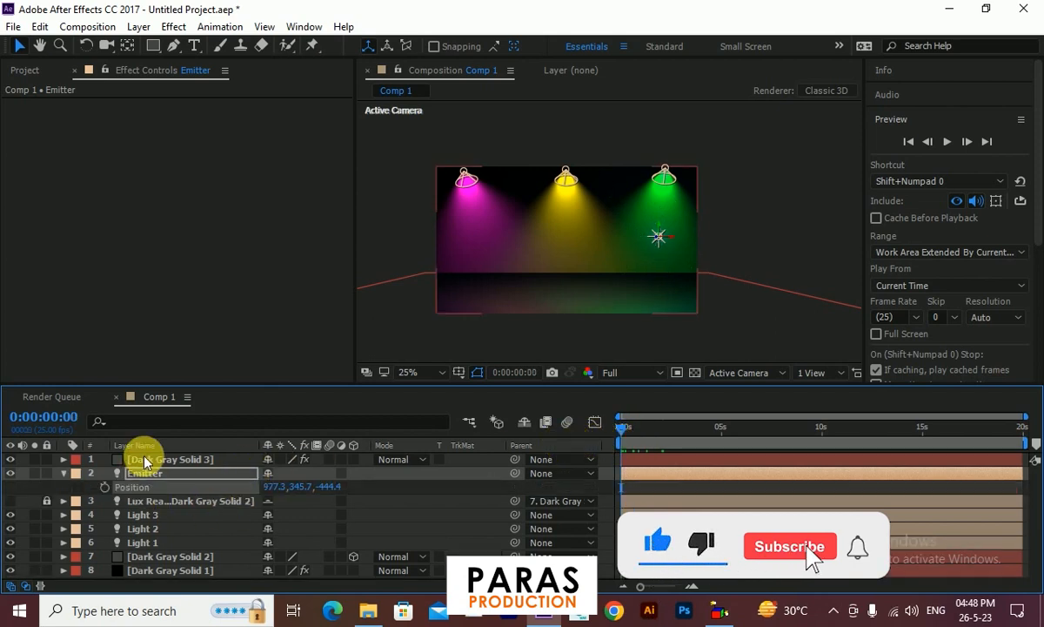
left_click(106, 488)
At 0:00:03:21, keyframe the Emitter light at the frame's left edge, moving it horizontally to about 157, 346, -444
left_click_drag(622, 428, 695, 367)
left_click_drag(670, 232, 422, 237)
mouse_move(488, 242)
left_mouse_down()
mouse_move(492, 228)
mouse_move(474, 228)
left_mouse_up()
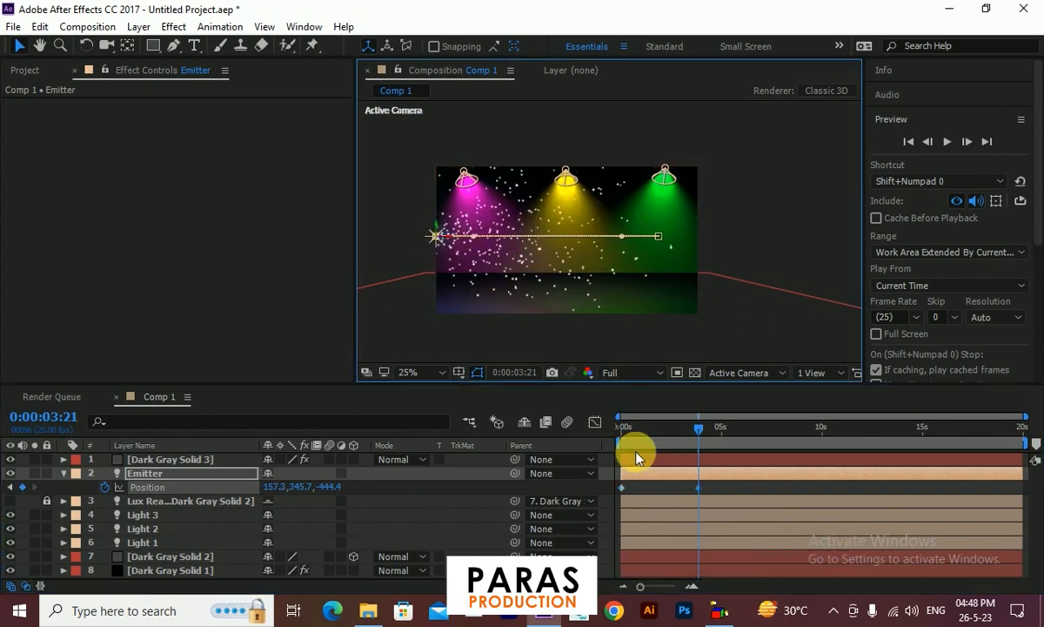
Preview the Emitter light's particle animation from the start and check Particular's light naming settings on Dark Gray Solid 3
left_click_drag(687, 442, 566, 415)
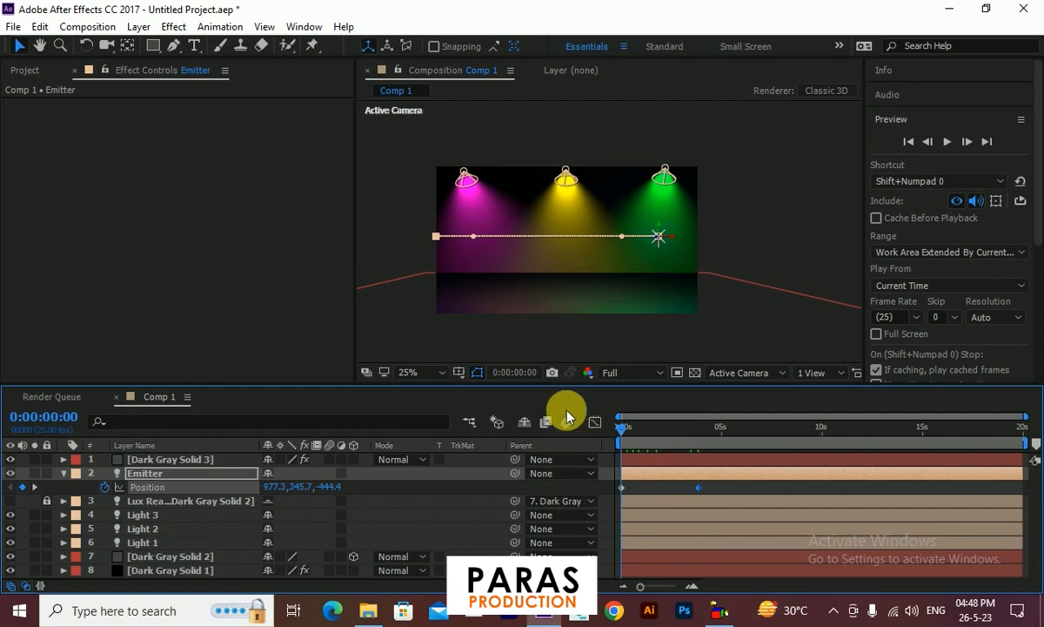
left_click(947, 142)
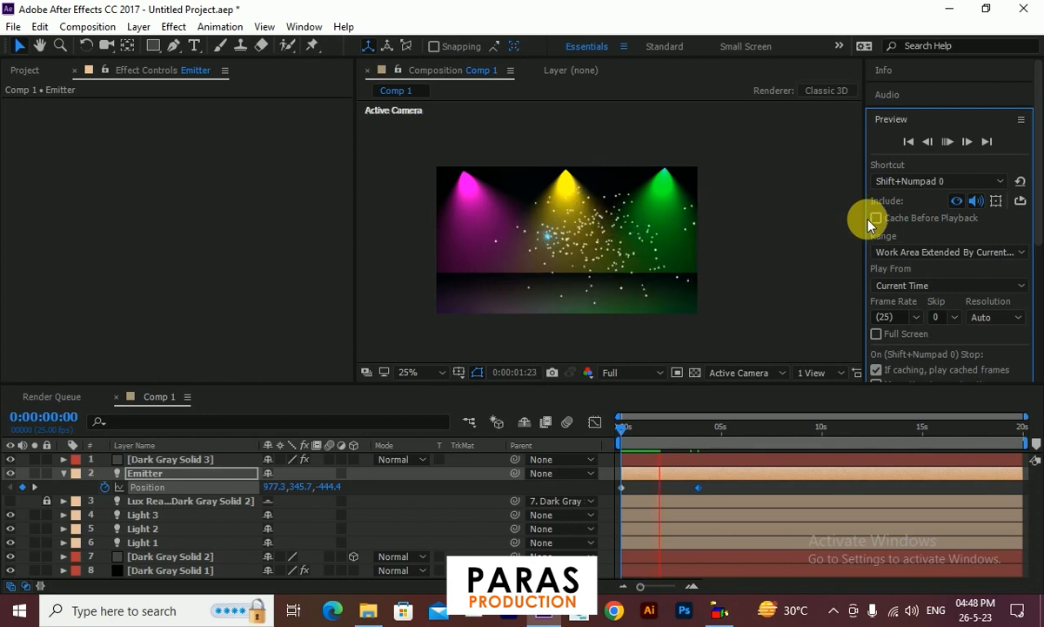
left_click(951, 143)
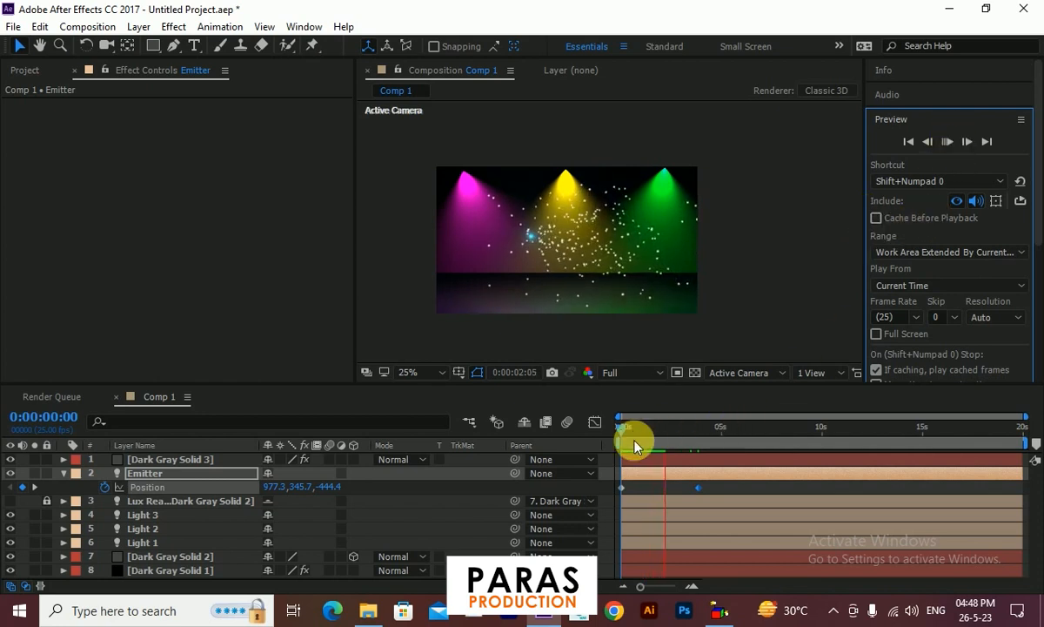
left_click(168, 458)
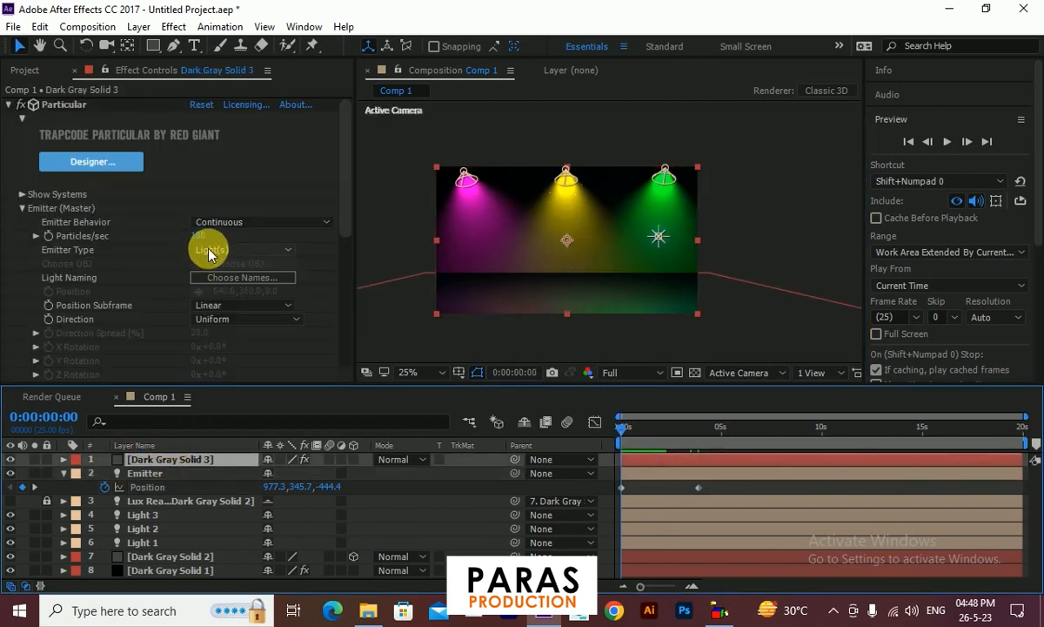
left_click(215, 275)
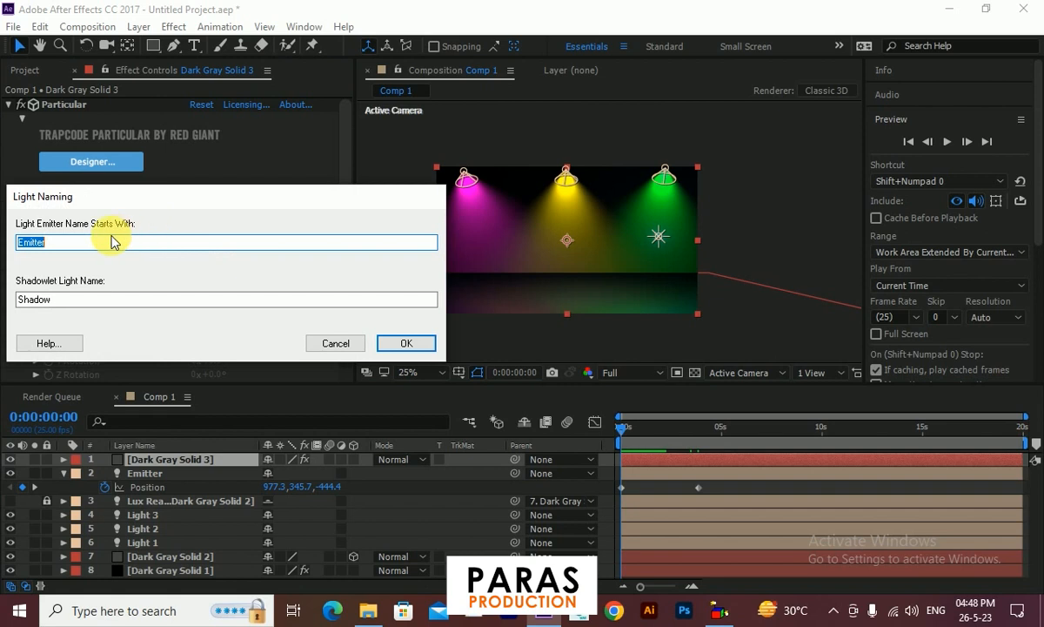
left_click(330, 342)
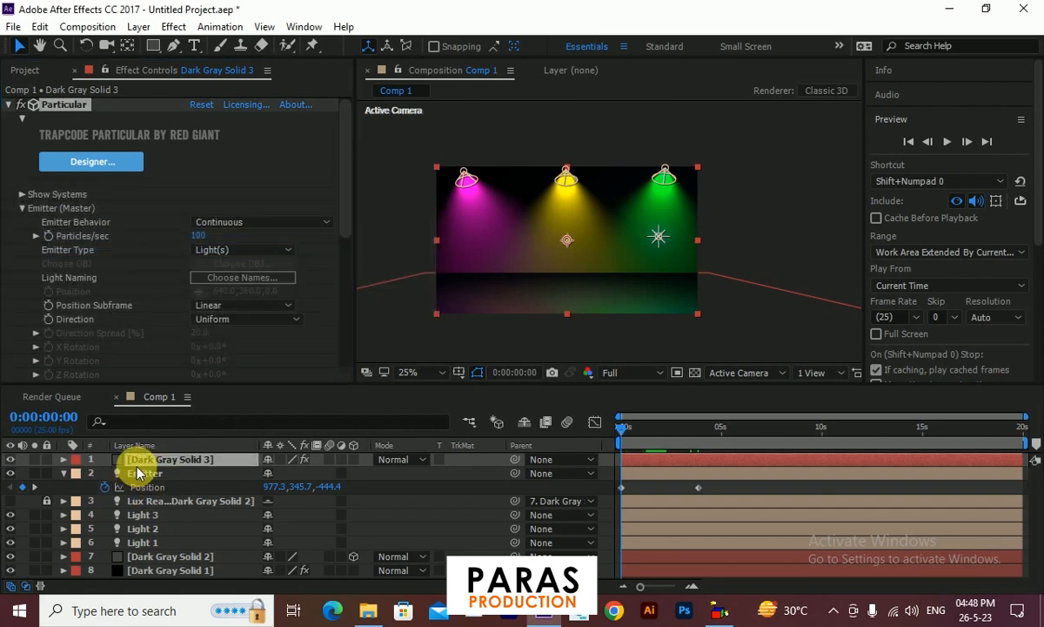
left_click(140, 473)
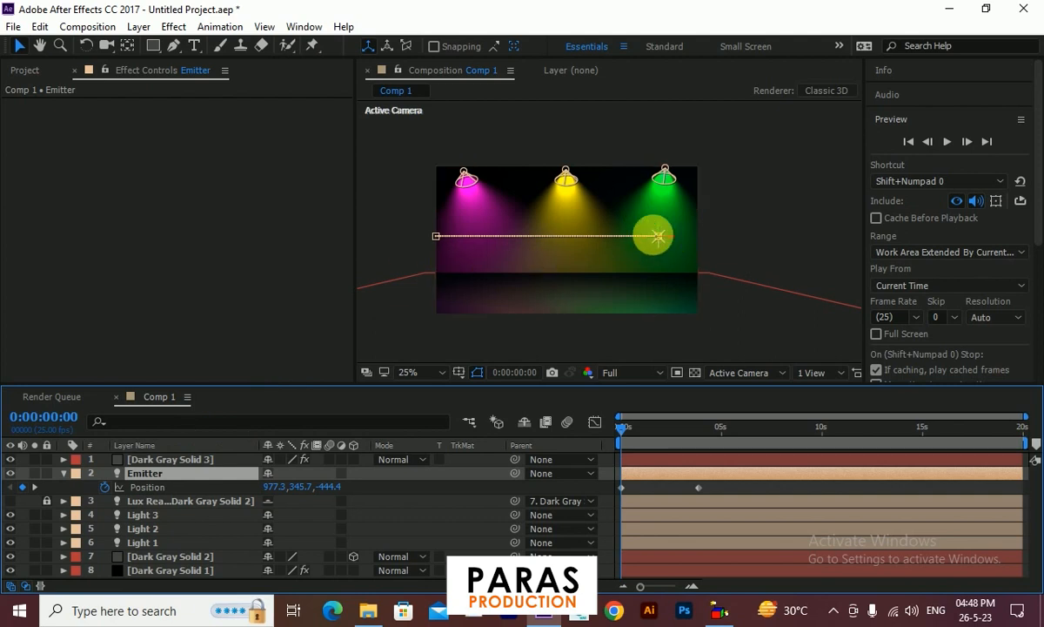
left_click_drag(638, 439, 674, 464)
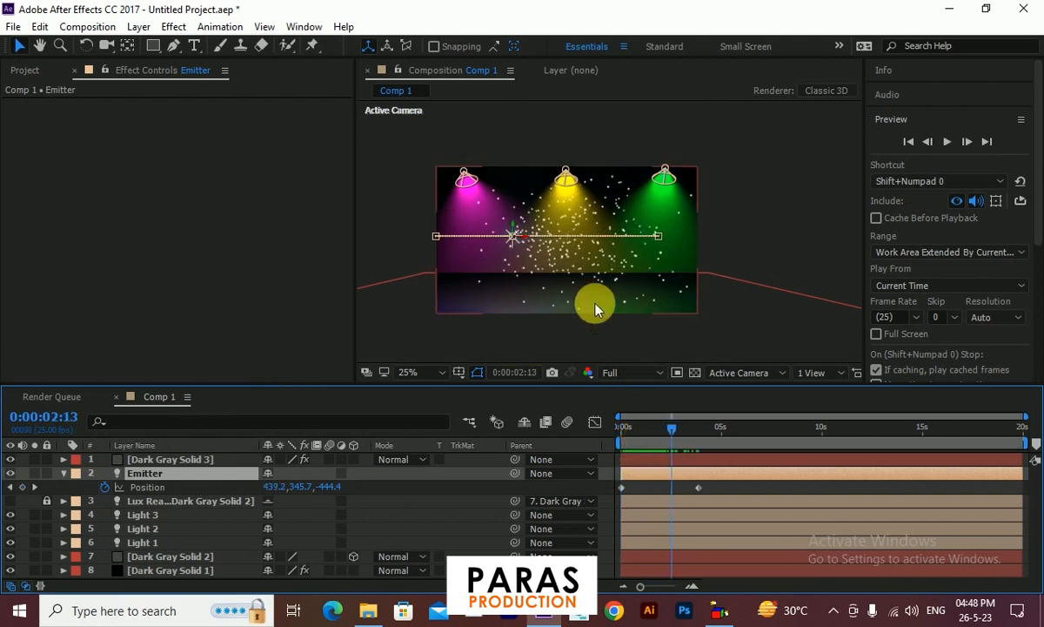